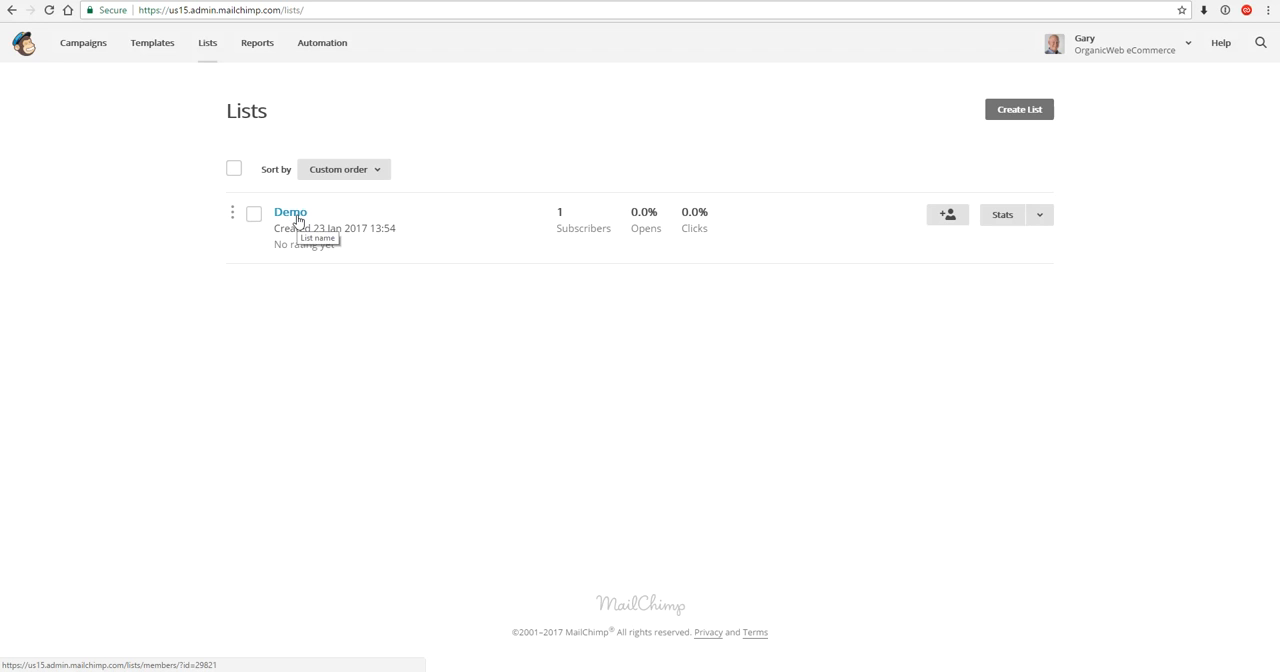
- Open the Demo list and examine its contacts and their email marketing statuses
left_click(297, 220)
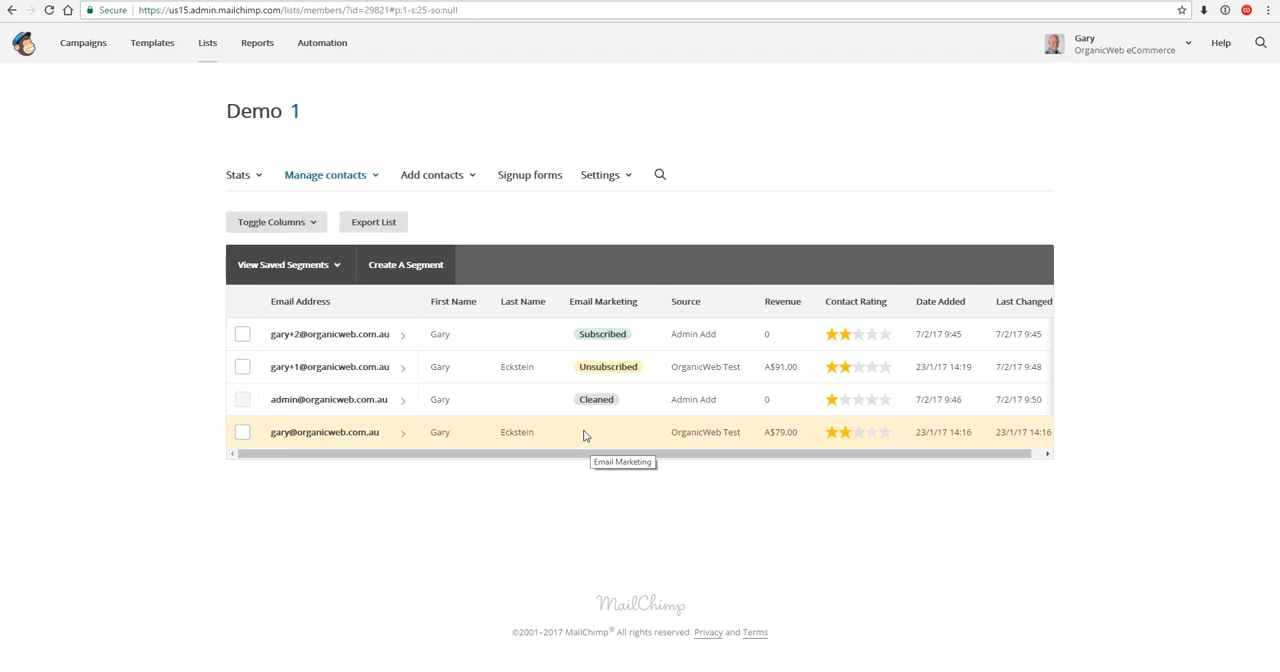
- Create a new campaign named Facebook with the campaign type Facebook ad
left_click(80, 44)
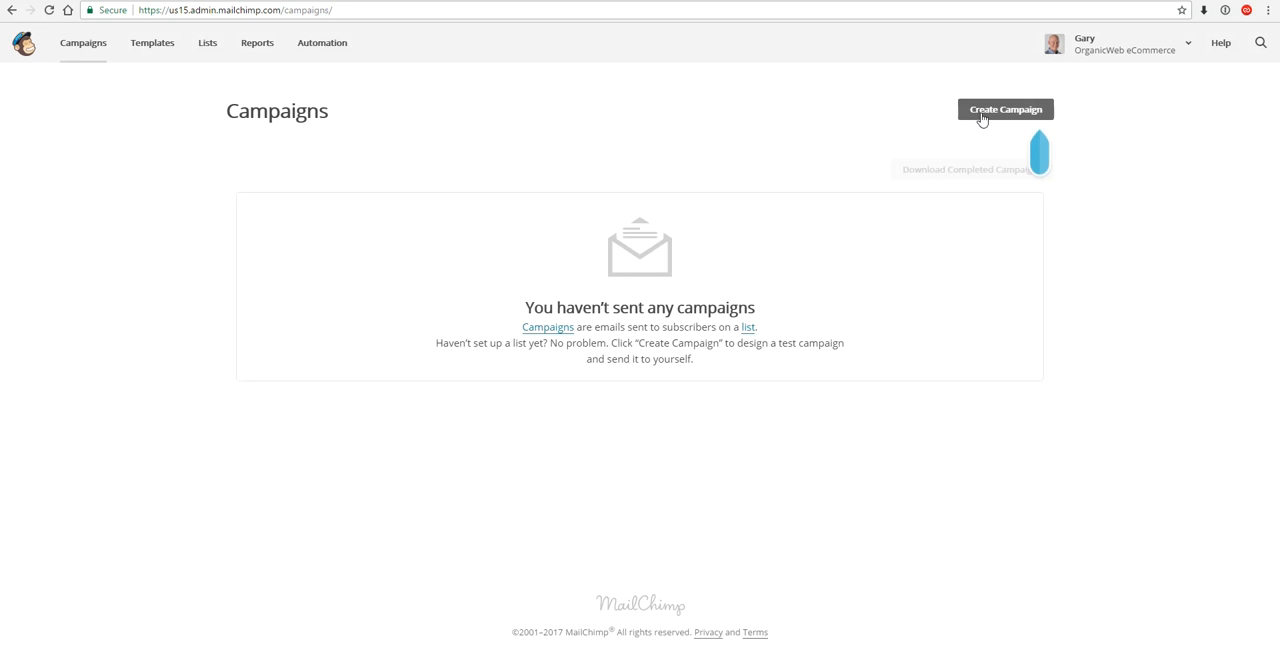
left_click(983, 112)
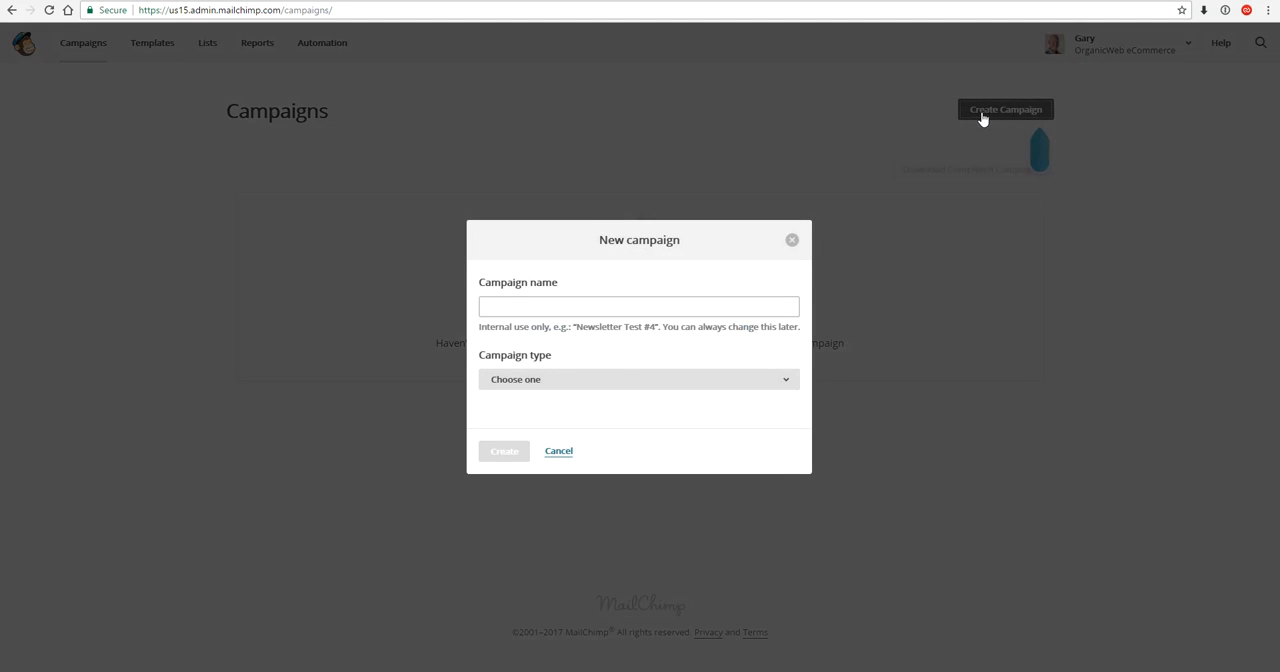
left_click(604, 309)
type("Facebook")
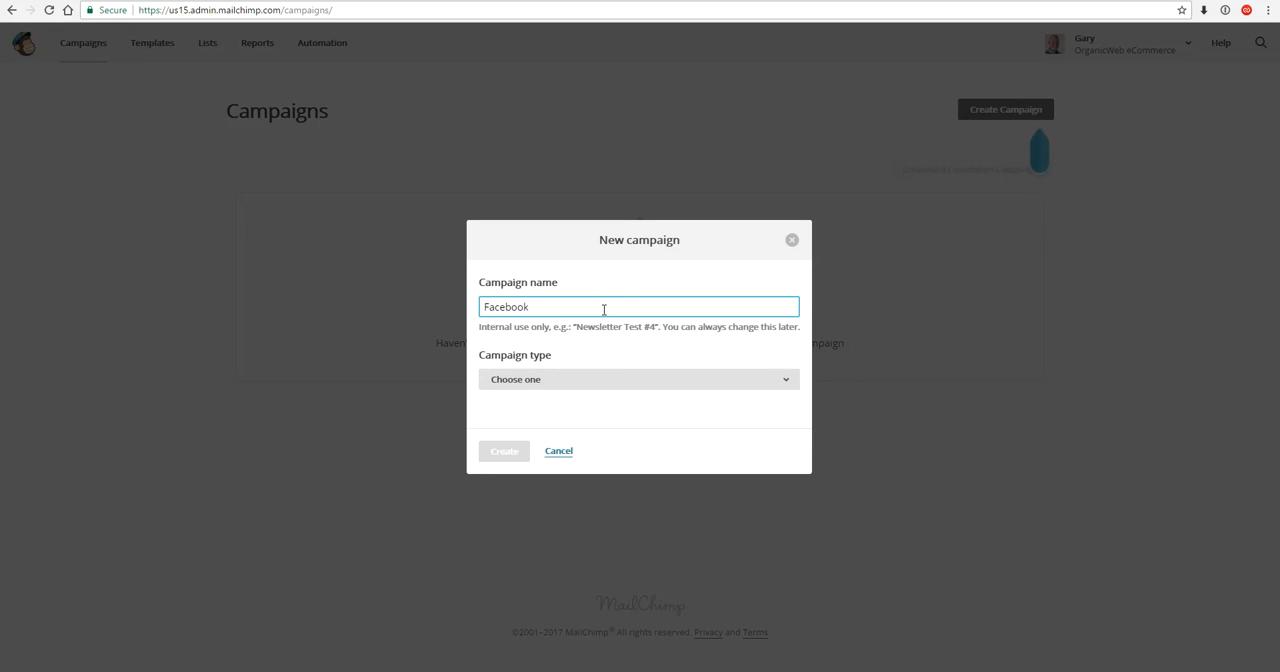
left_click(531, 383)
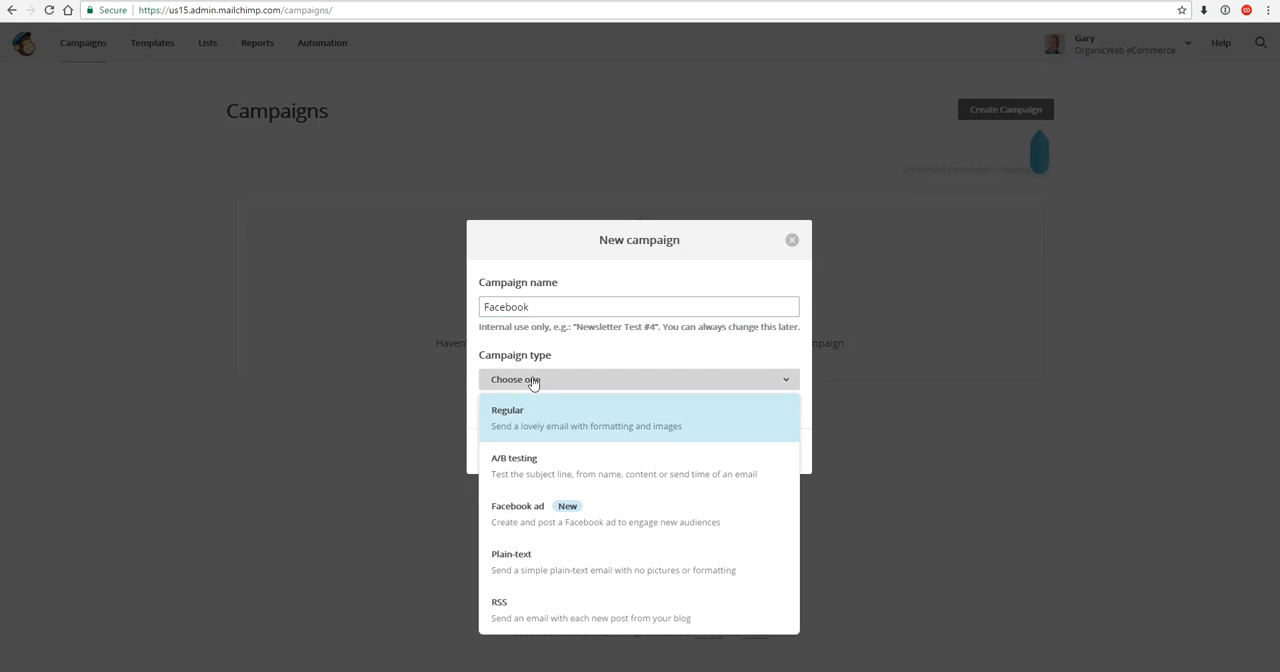
left_click(640, 520)
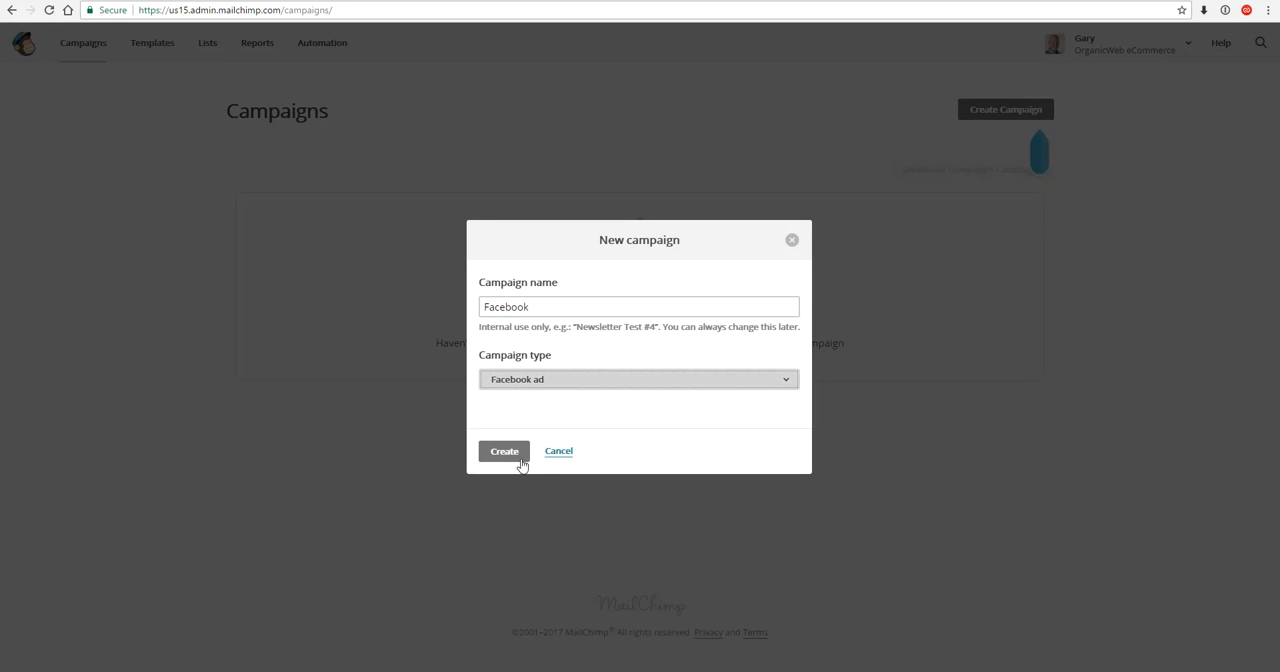
left_click(506, 457)
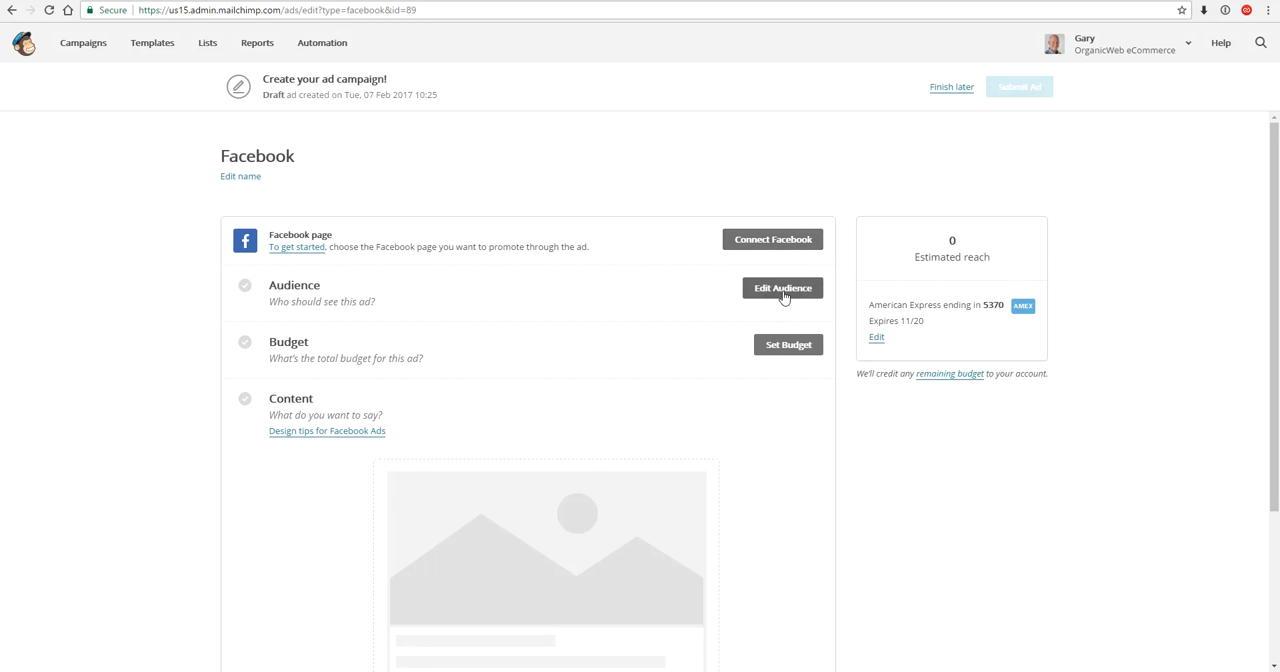
- Open the ad's audience for editing and set its location to USA
left_click(783, 289)
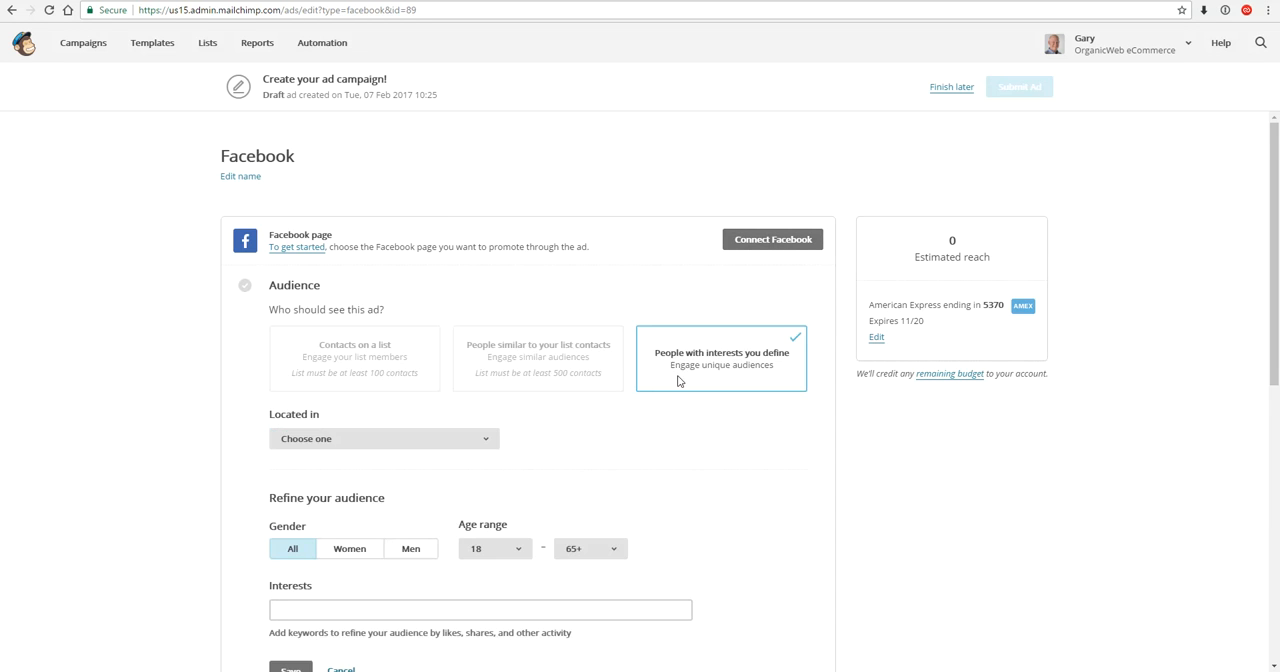
scroll(680, 371, "down", 1)
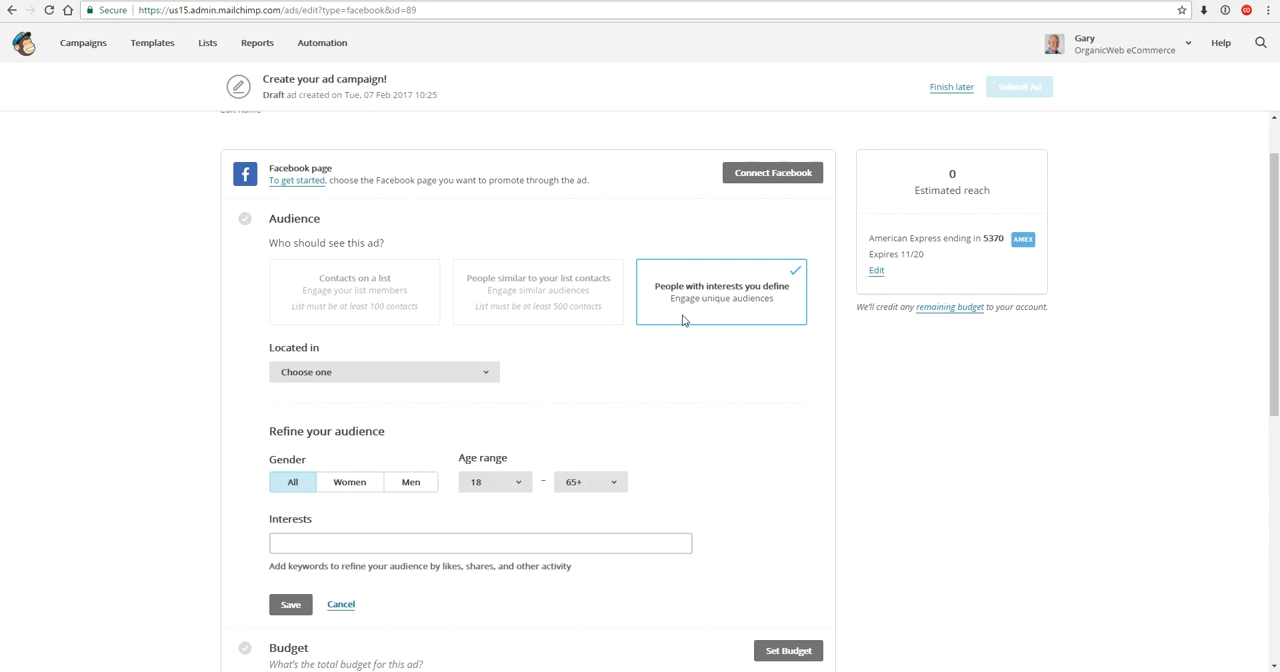
left_click(424, 374)
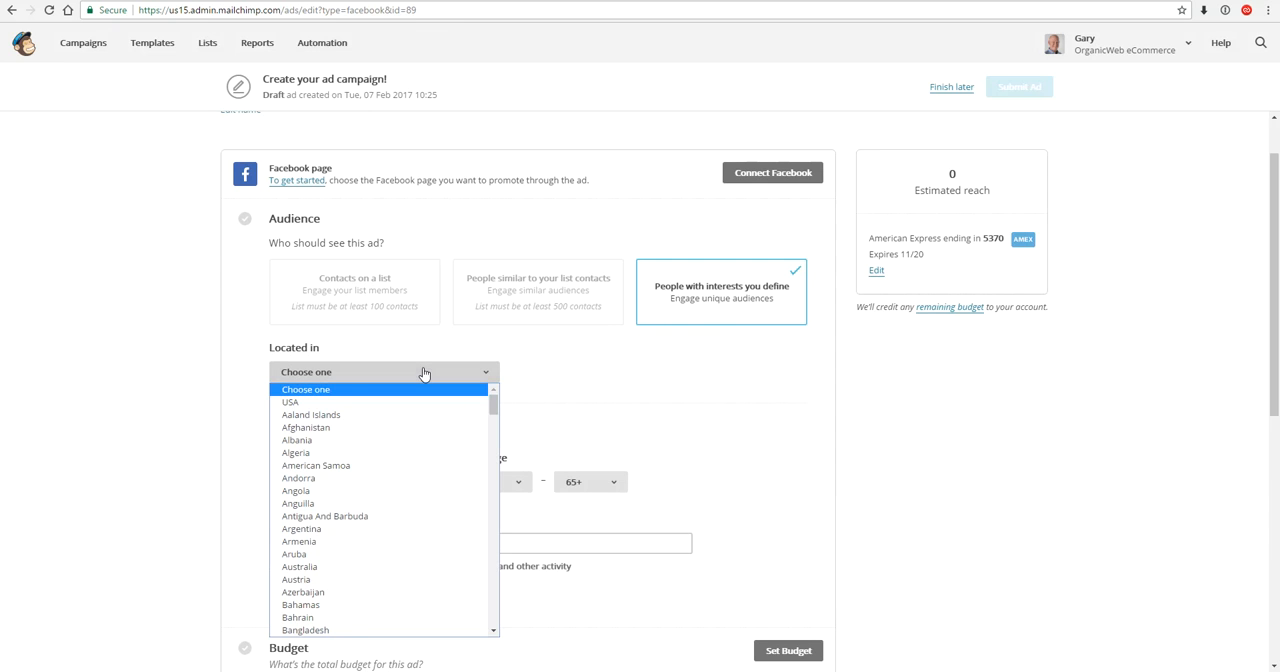
left_click(410, 402)
- Add the interests Small business and Marketing to the ad's audience and save the audience
scroll(422, 412, "down", 1)
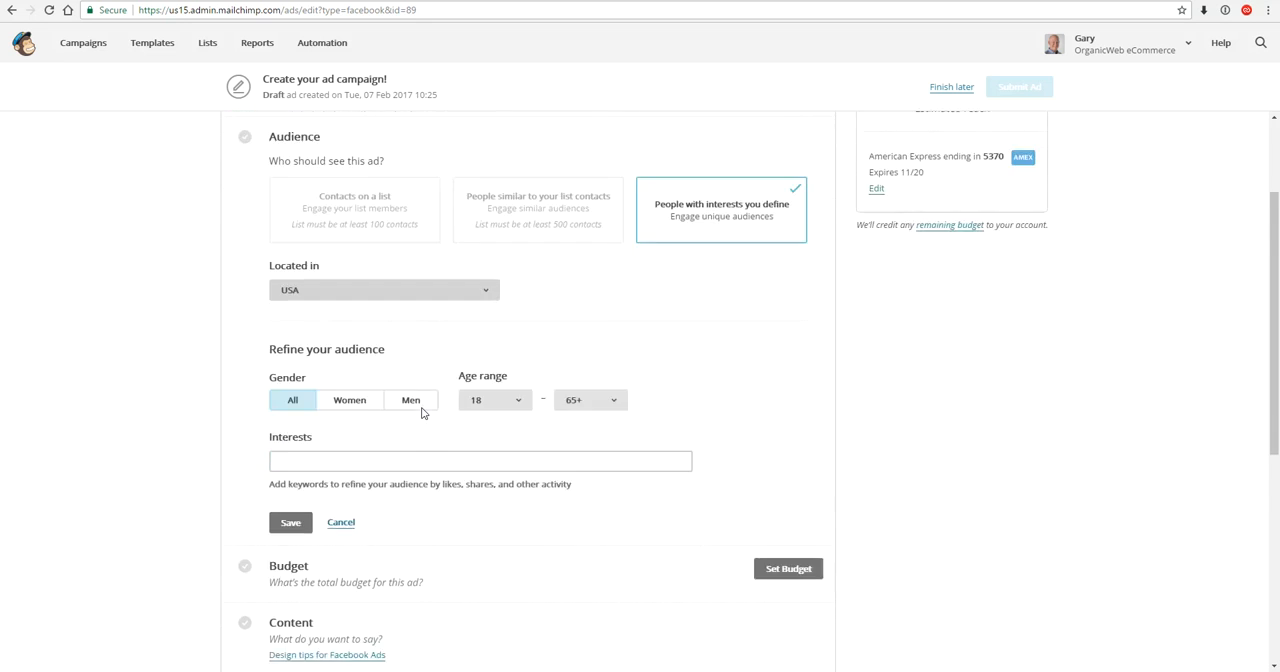
scroll(422, 412, "down", 2)
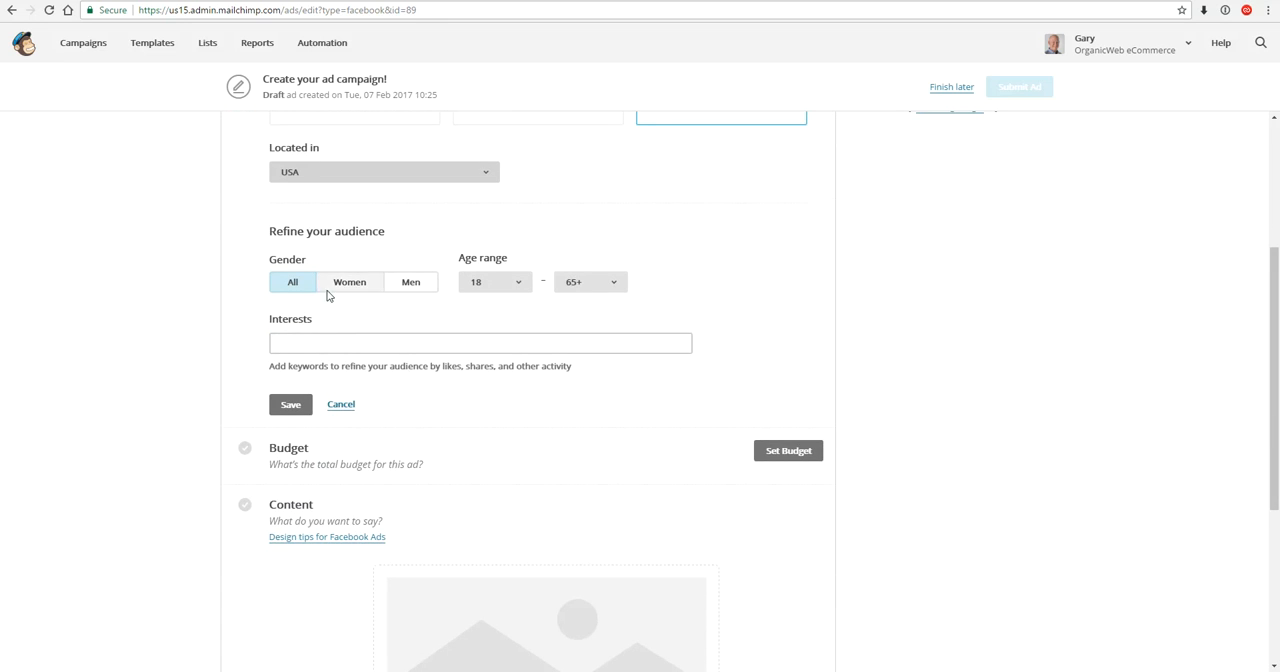
left_click(411, 346)
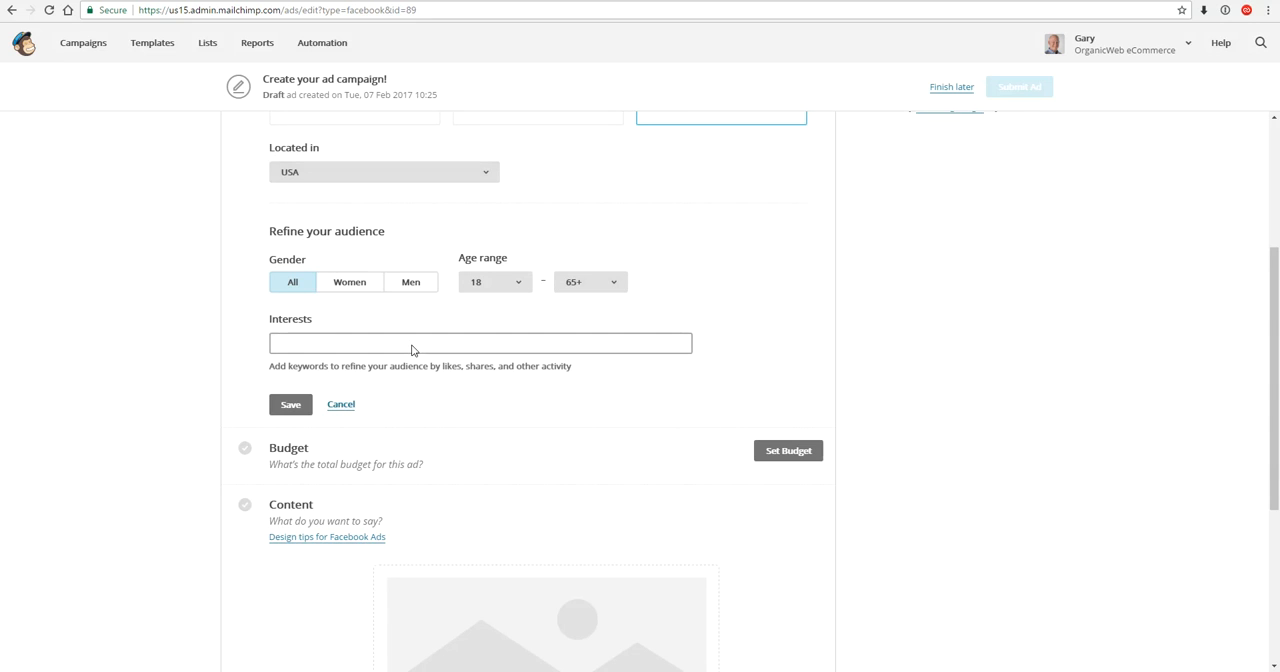
type("small business")
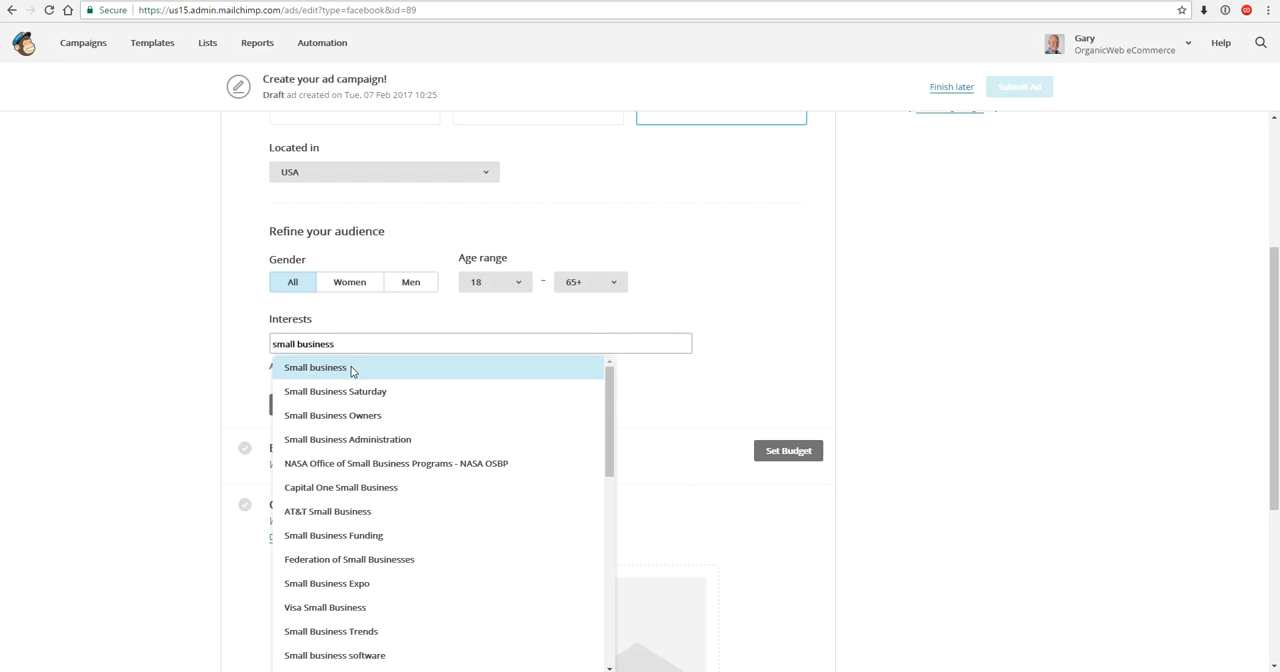
left_click(351, 370)
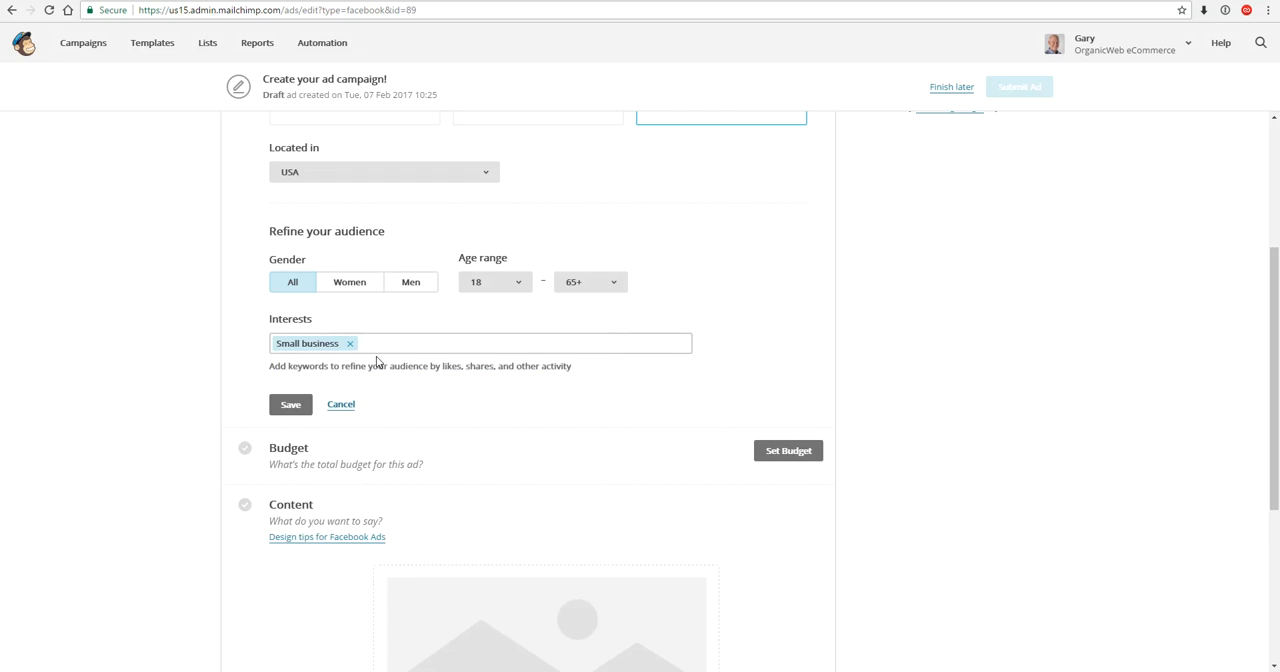
type("marketing")
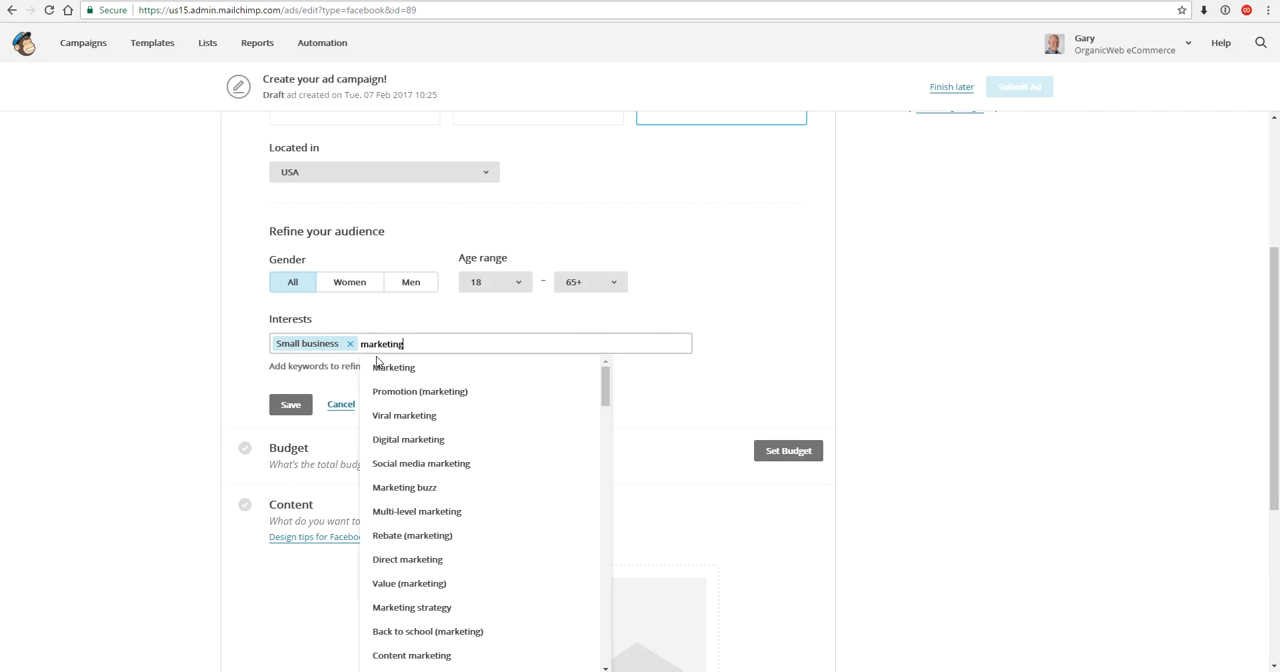
left_click(388, 365)
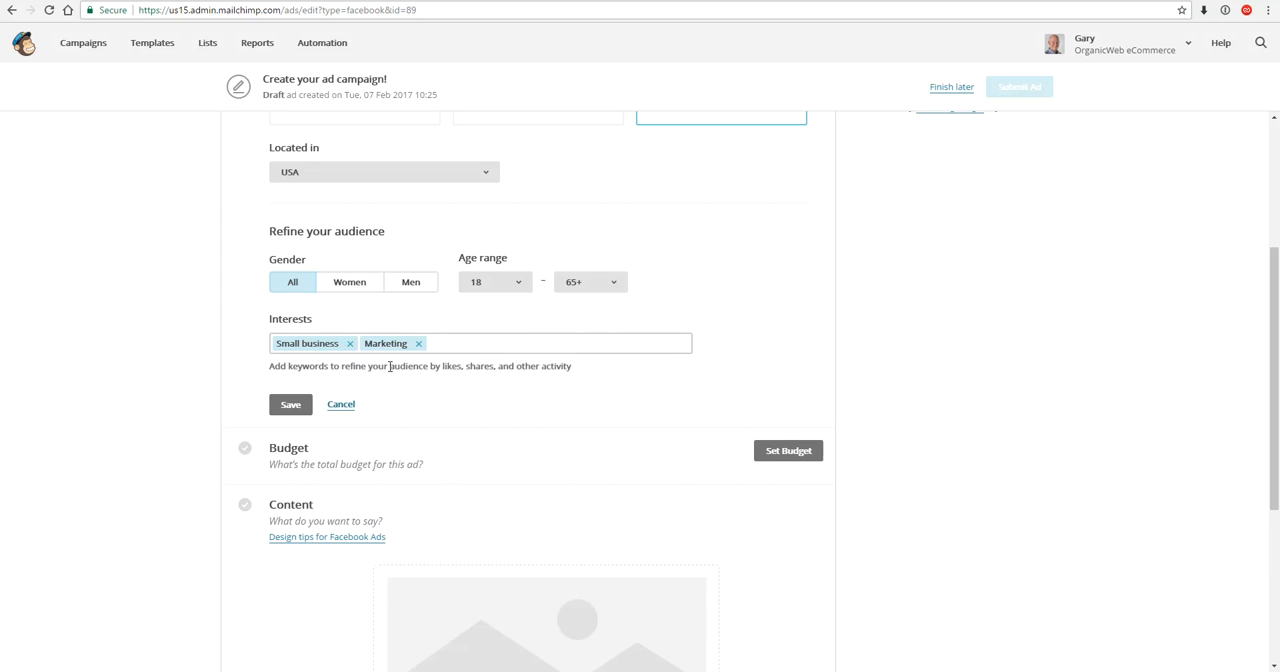
left_click(284, 409)
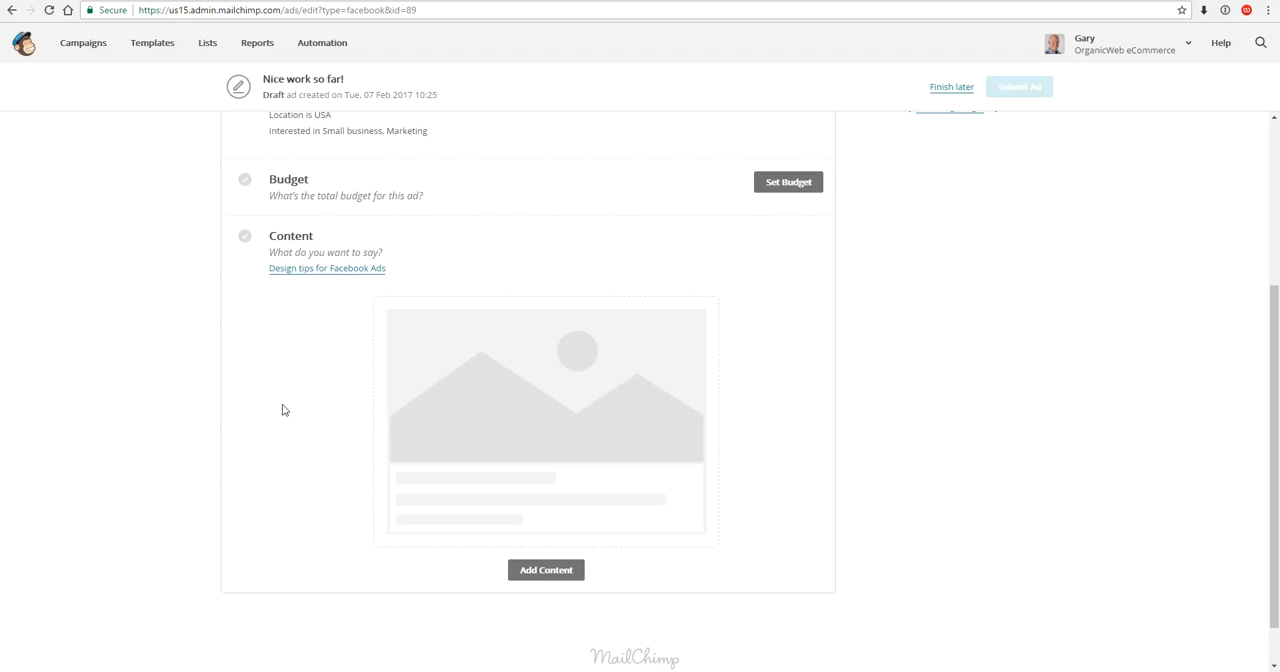
- Set the ad's total budget to $40 with the end kept at in one week, and save the budget
scroll(284, 410, "up", 3)
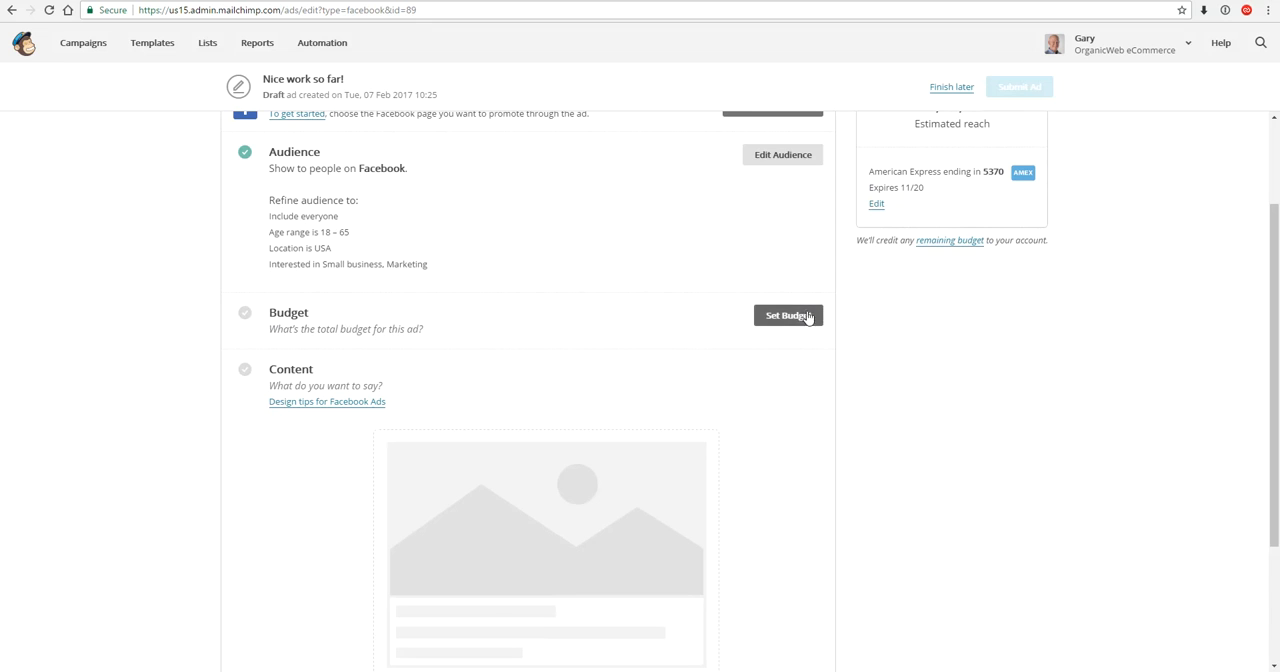
left_click(789, 316)
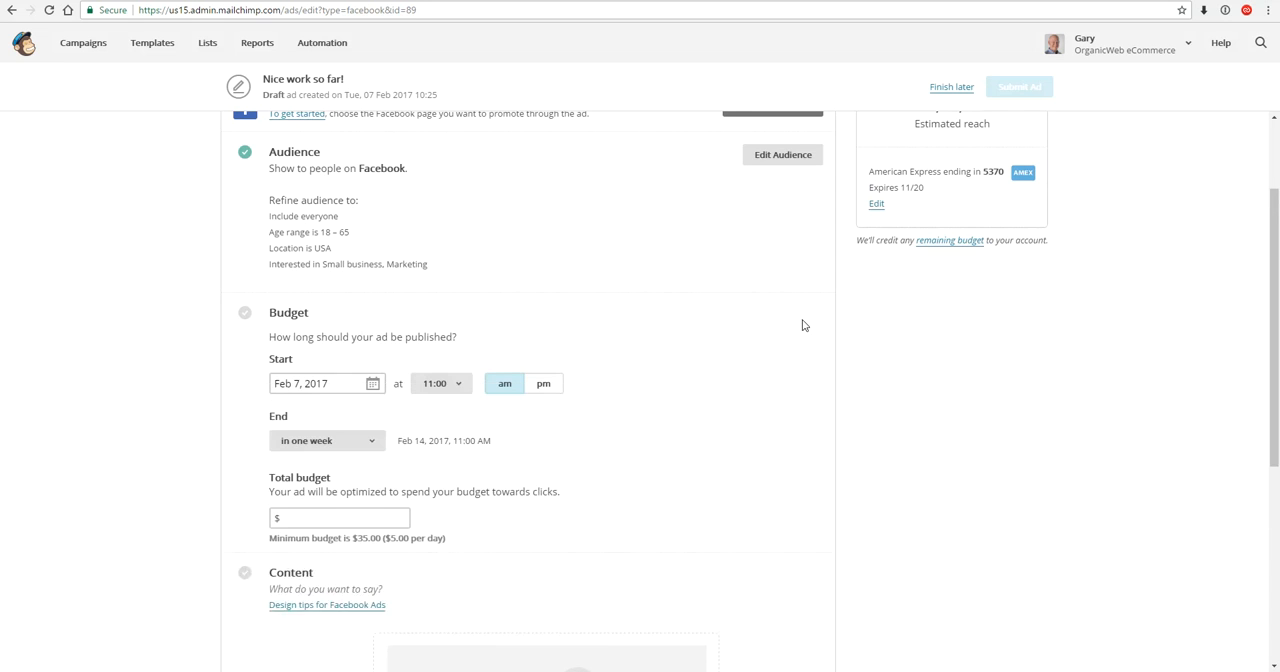
scroll(363, 385, "down", 1)
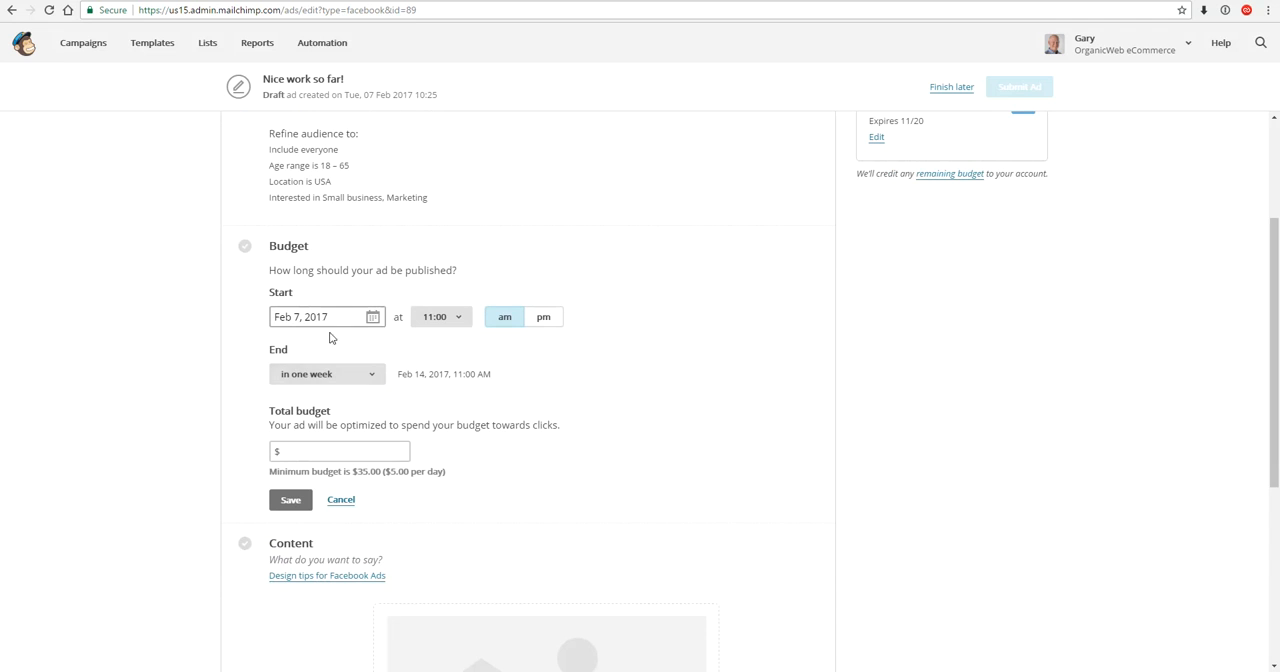
left_click(318, 376)
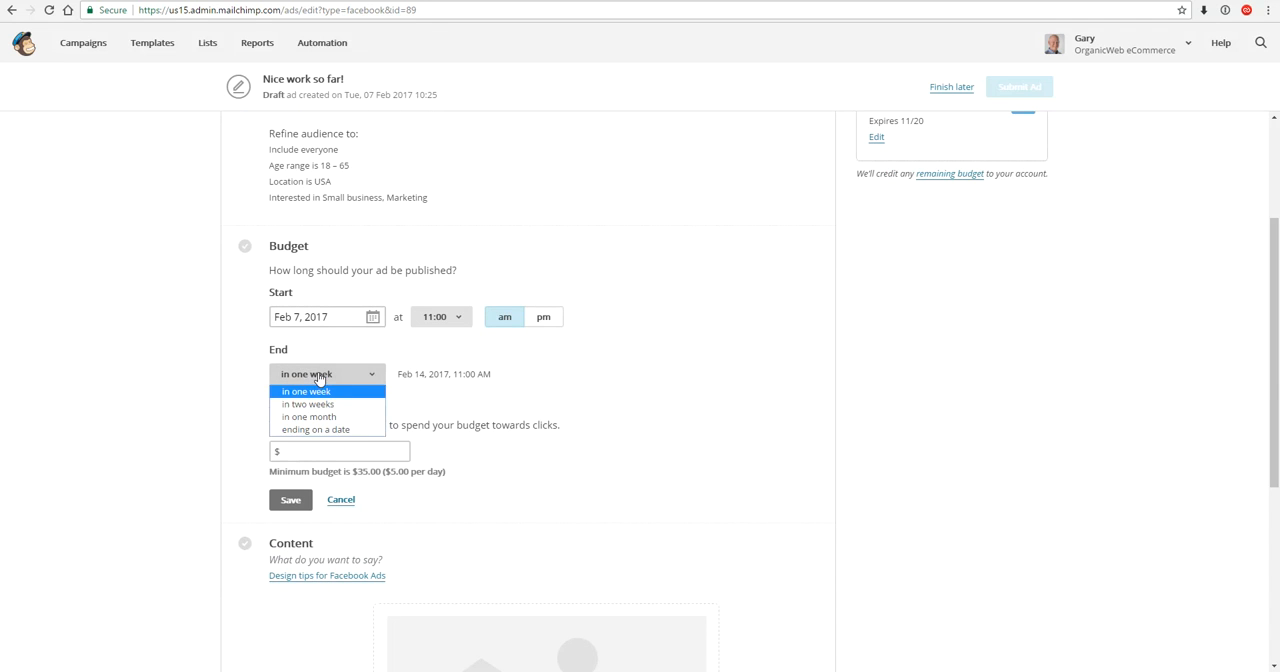
left_click(318, 378)
left_click(320, 450)
type("40")
left_click(296, 497)
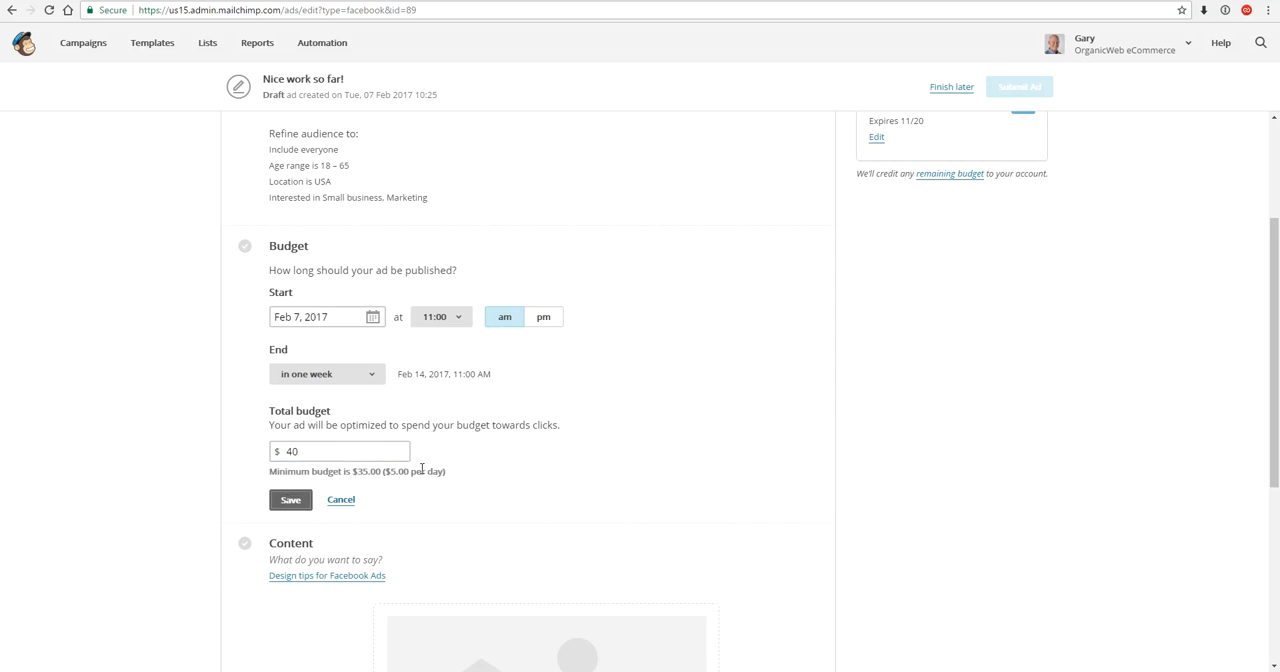
- Start adding the ad content and enter the message "Want to learn MailChimp?"
scroll(390, 440, "down", 2)
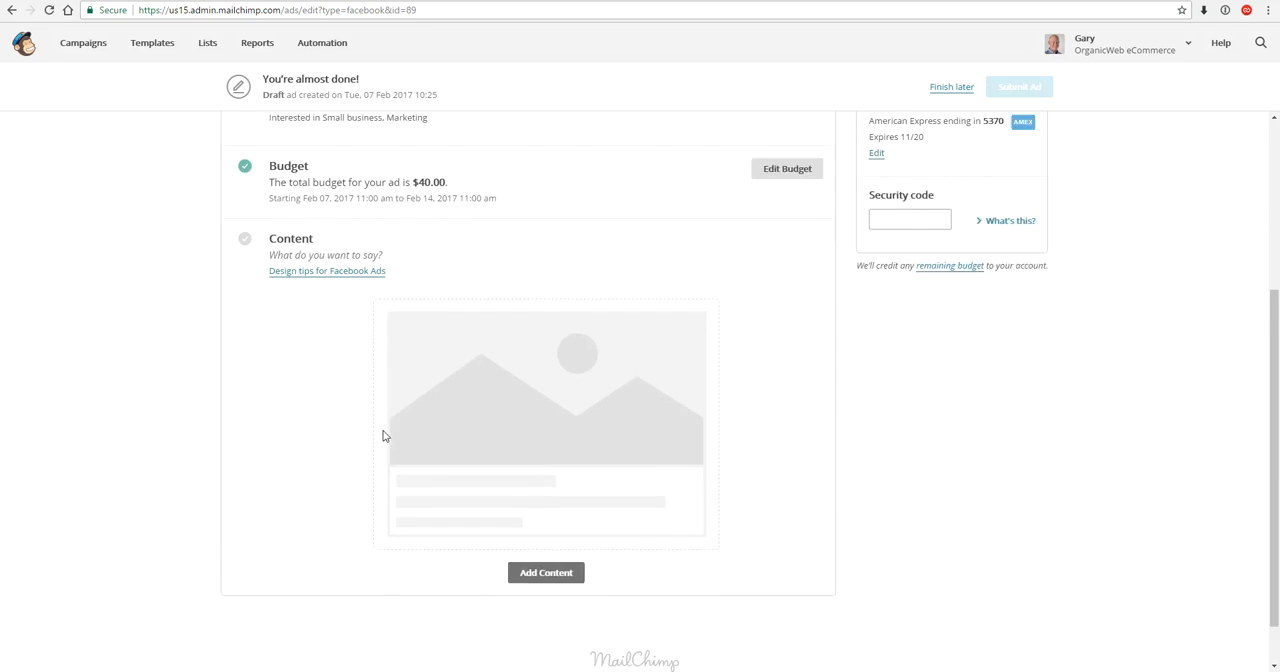
left_click(535, 530)
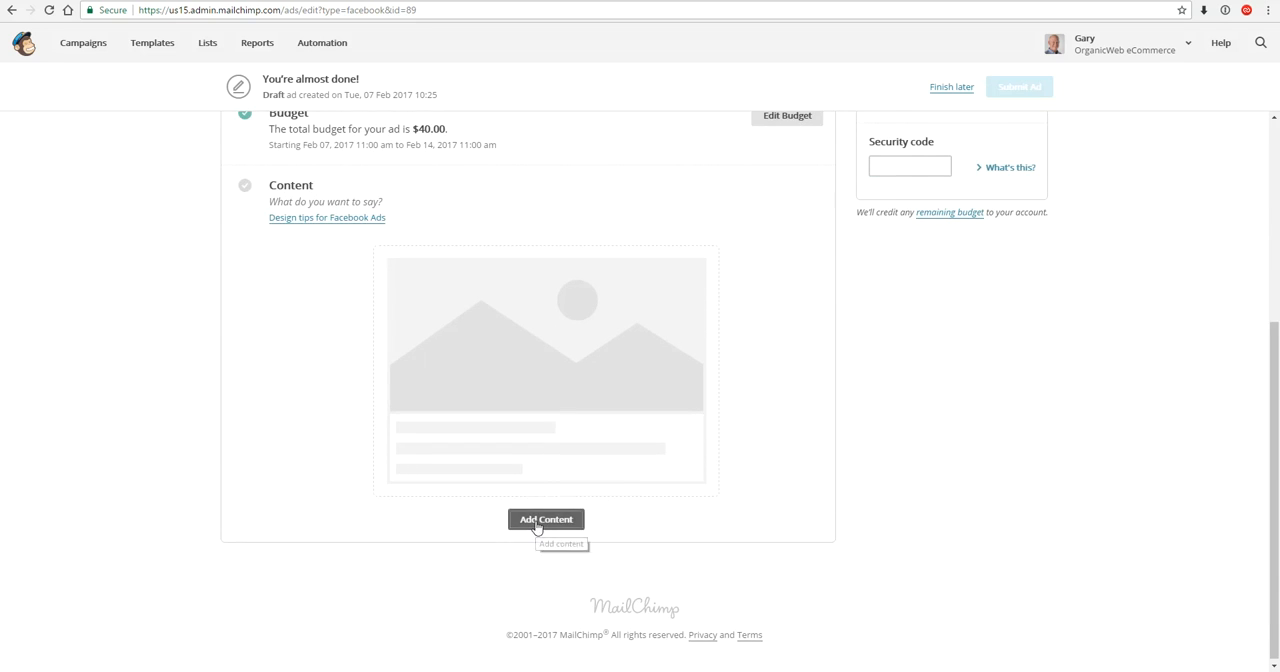
left_click(527, 251)
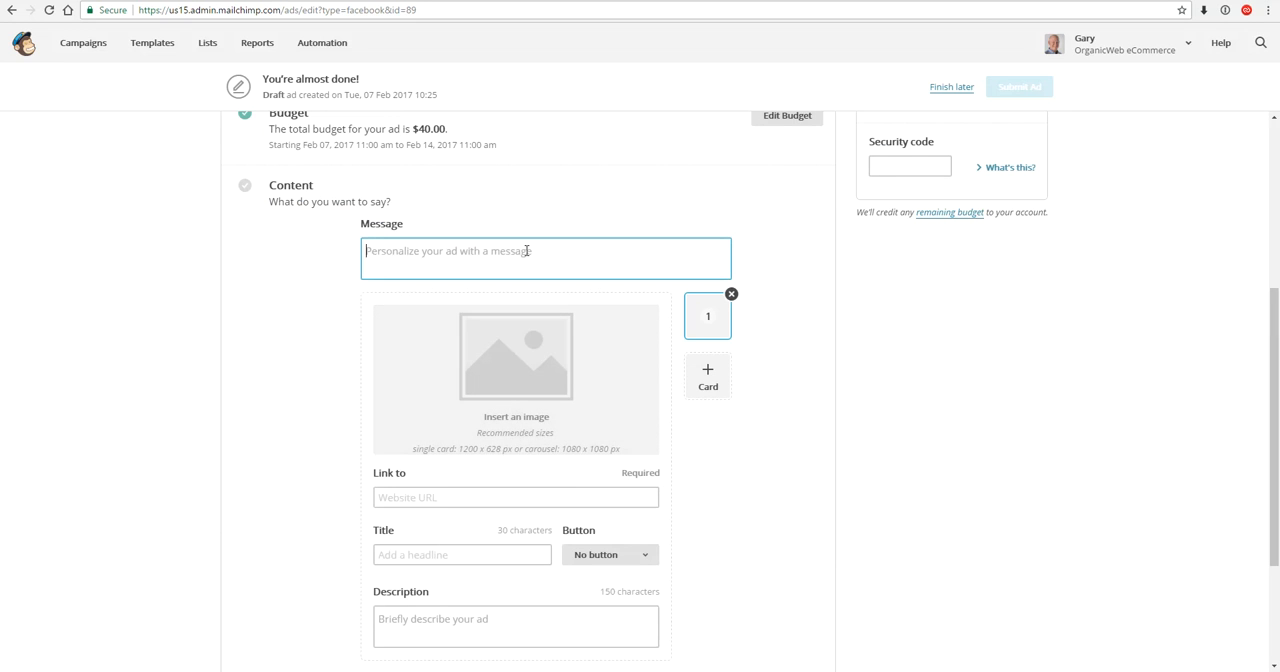
type("Want to learn MailCHimp?")
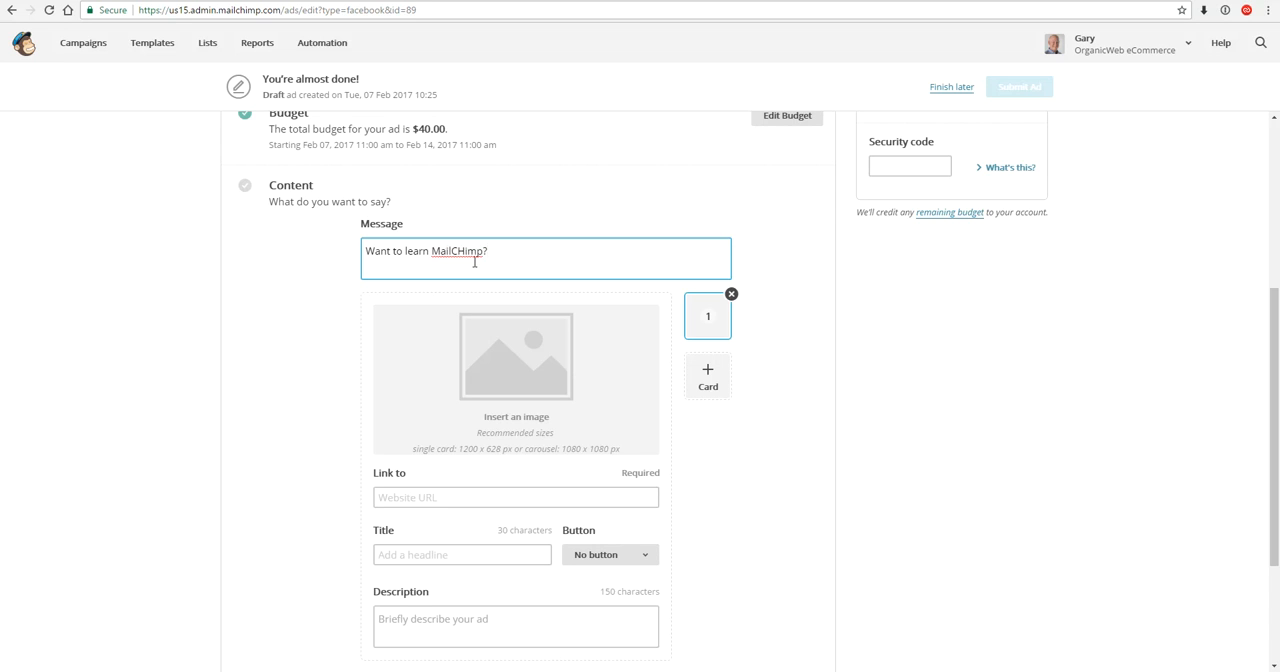
left_click_drag(456, 251, 466, 251)
type("h")
- Insert the Facebook-Ads image from the uploaded files into the ad's first card
left_click(521, 386)
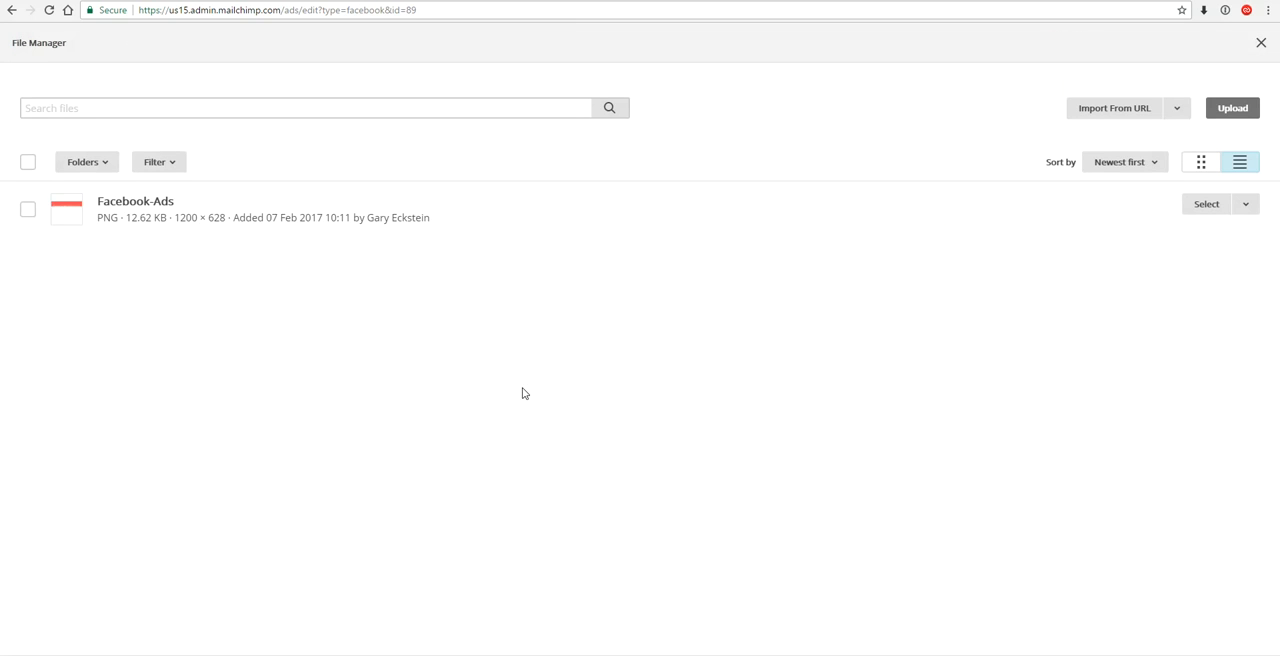
left_click(1205, 204)
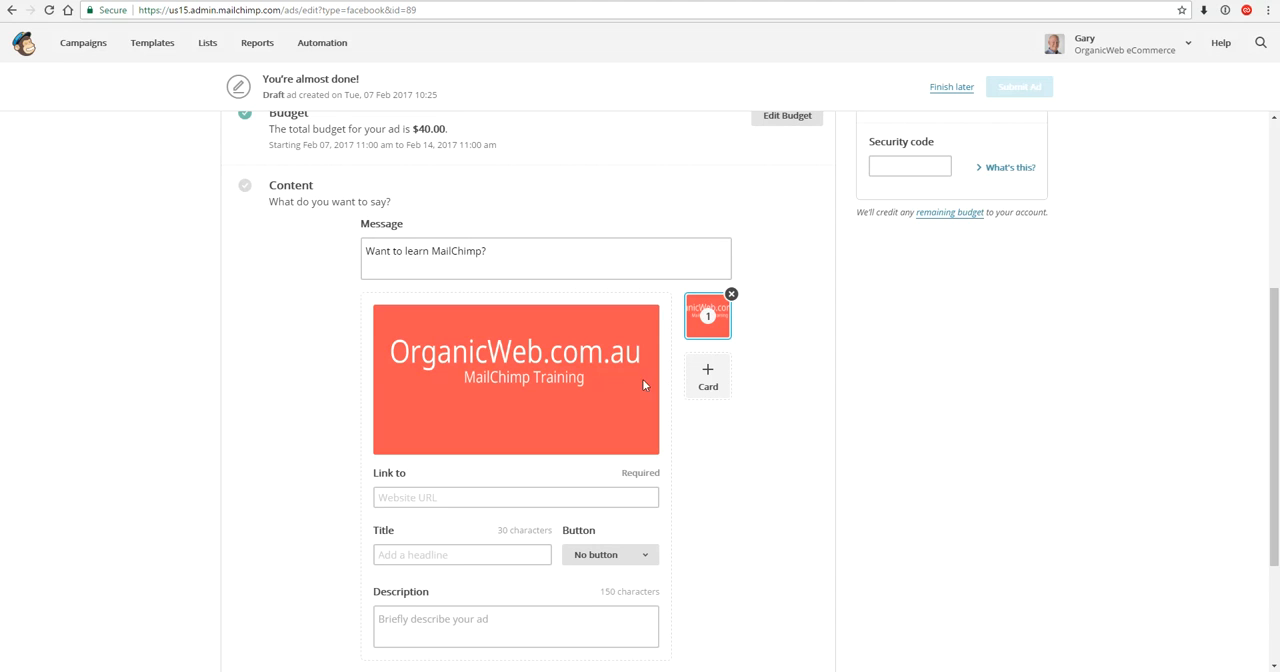
mouse_move(601, 390)
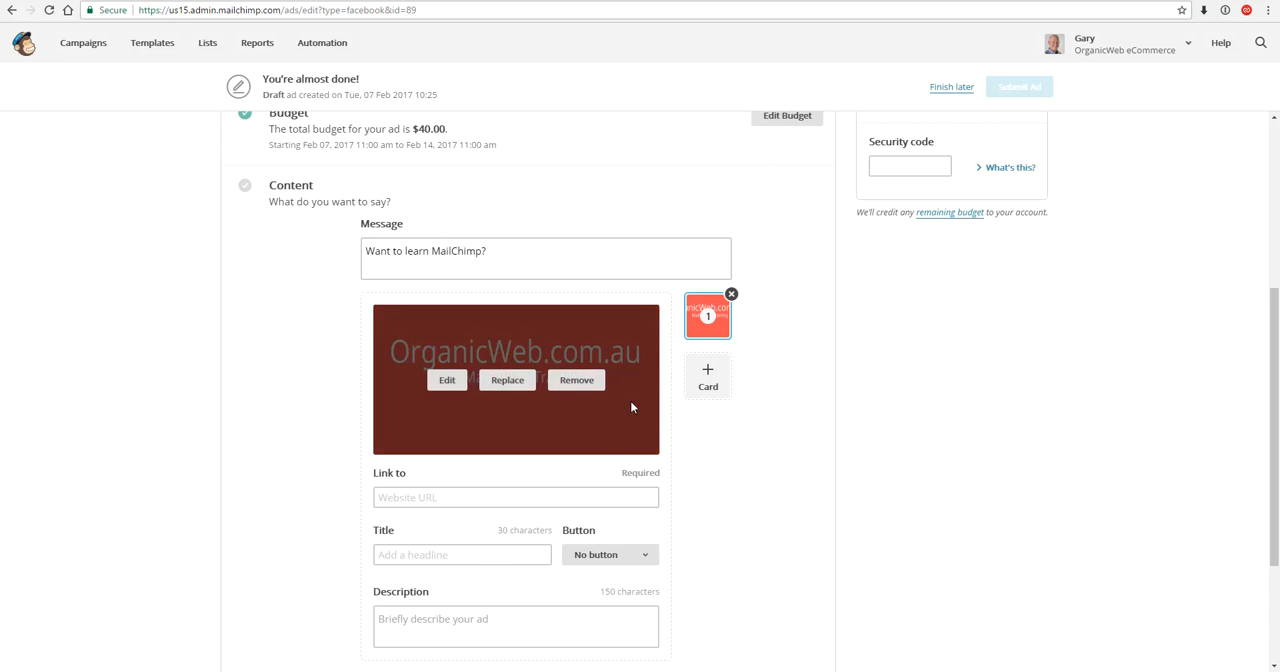
scroll(730, 411, "down", 2)
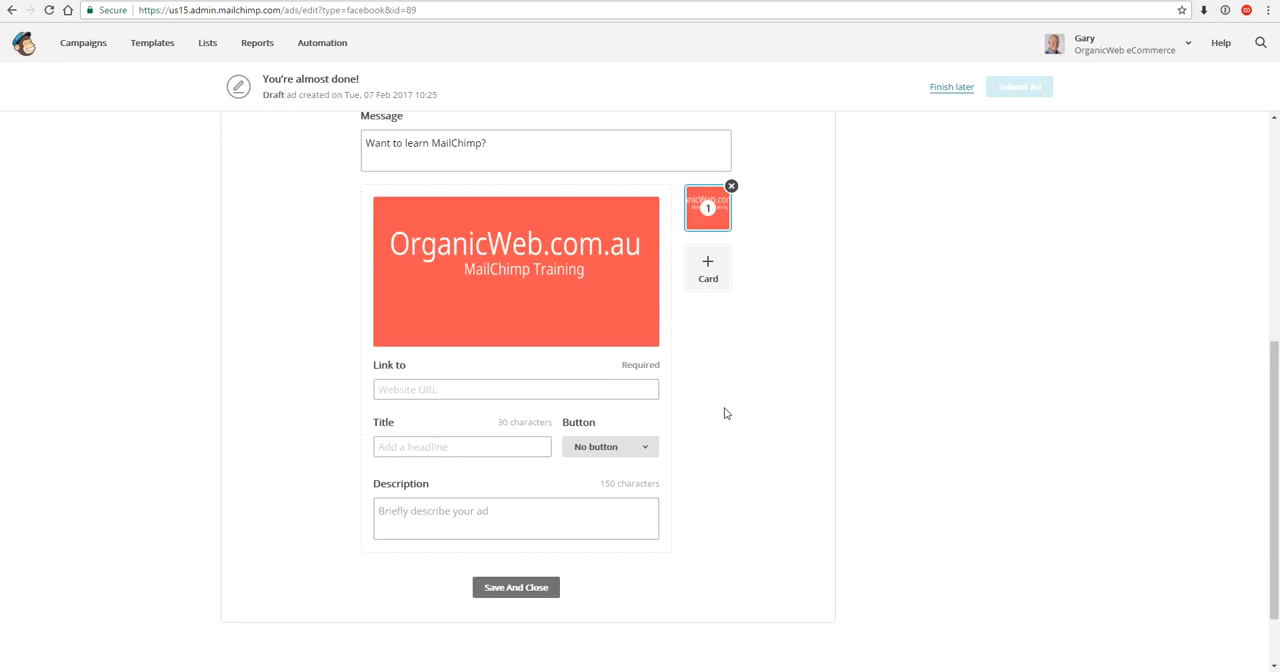
left_click(507, 366)
type("https://organicweb.com.au")
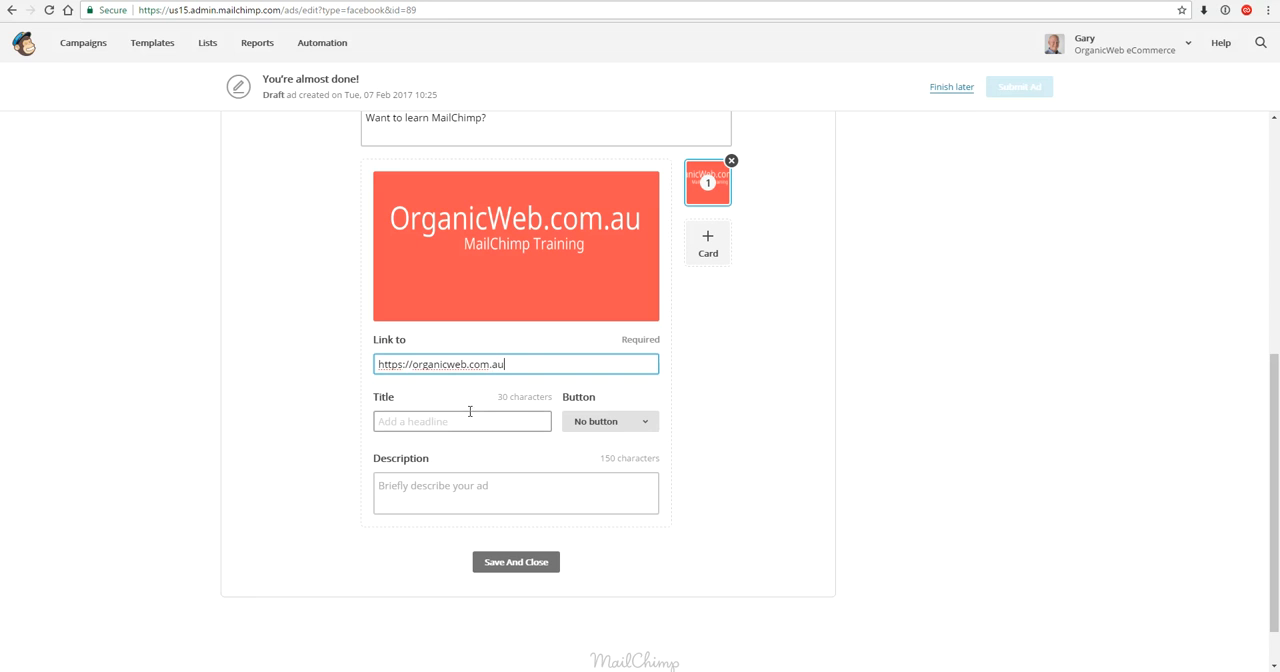
- Enter "Become a MailChimp sending pro" as the card's title
left_click(469, 428)
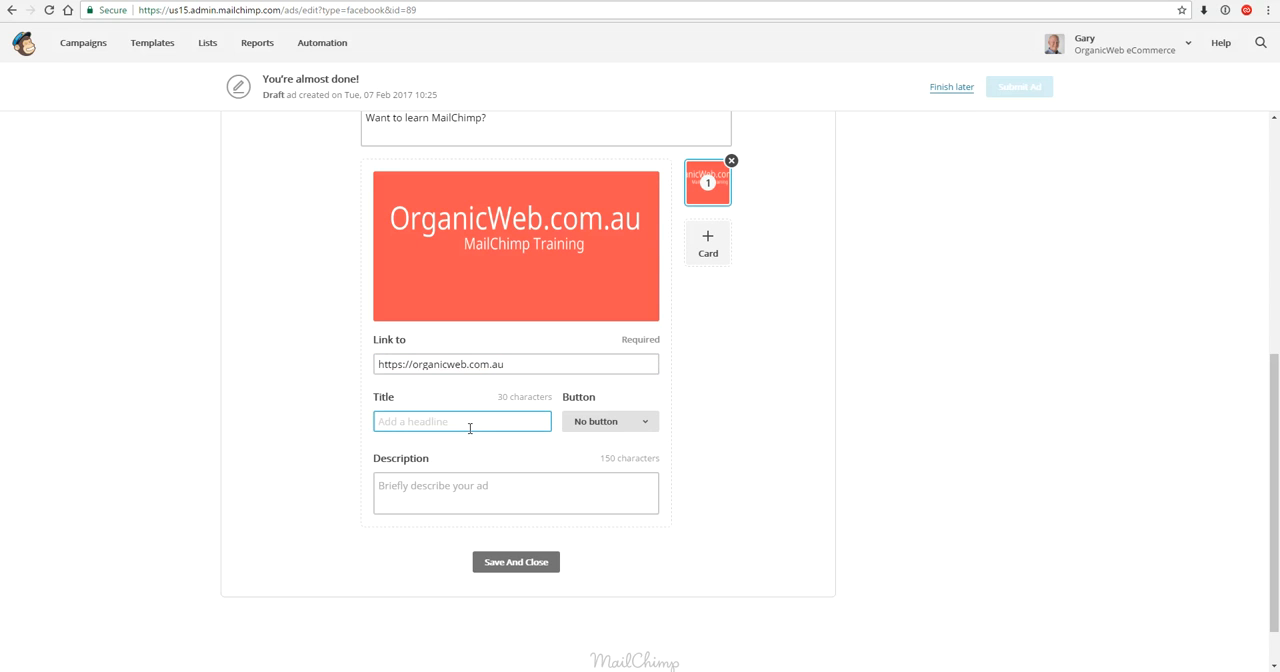
type("Beco")
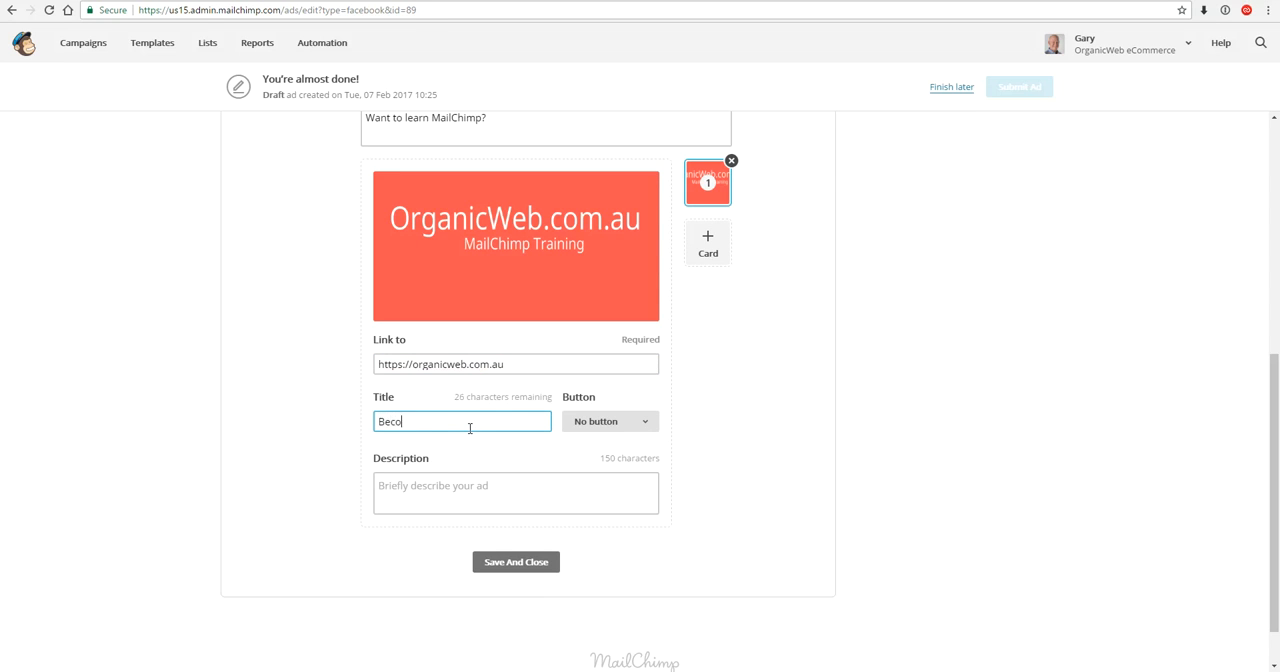
type("me a MailChimp sending pro")
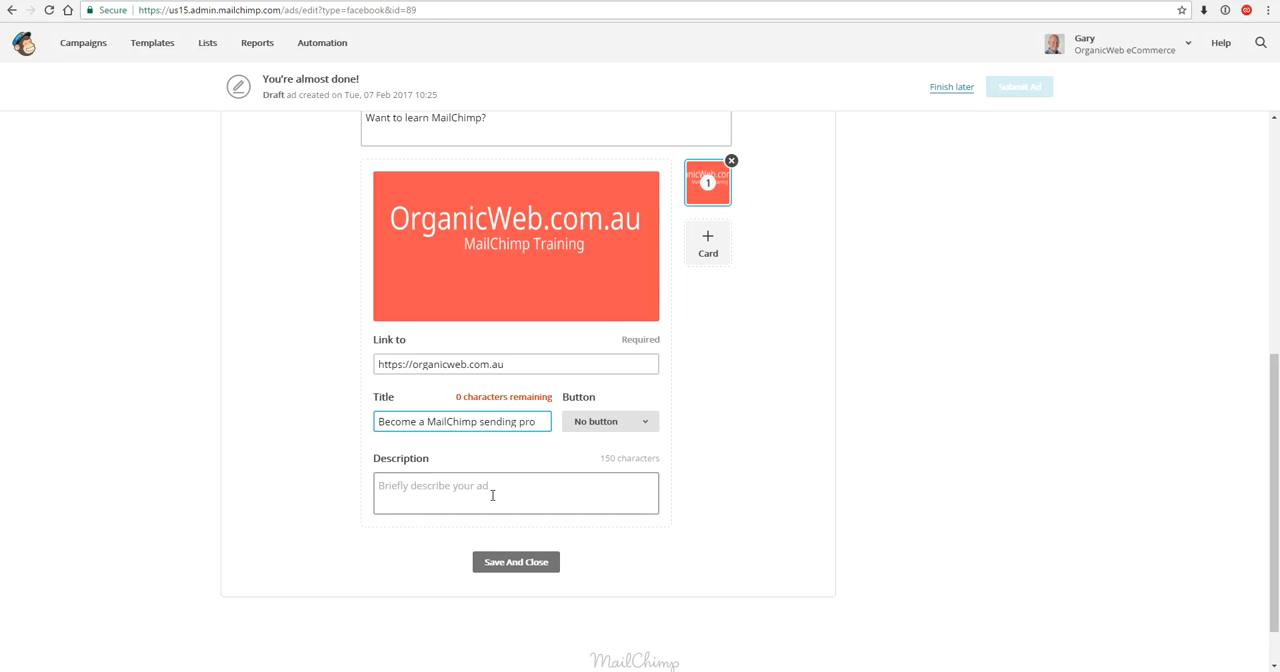
- Enter "Learn how to send email marketing in just hours." as the card's description and save the ad content
left_click(497, 495)
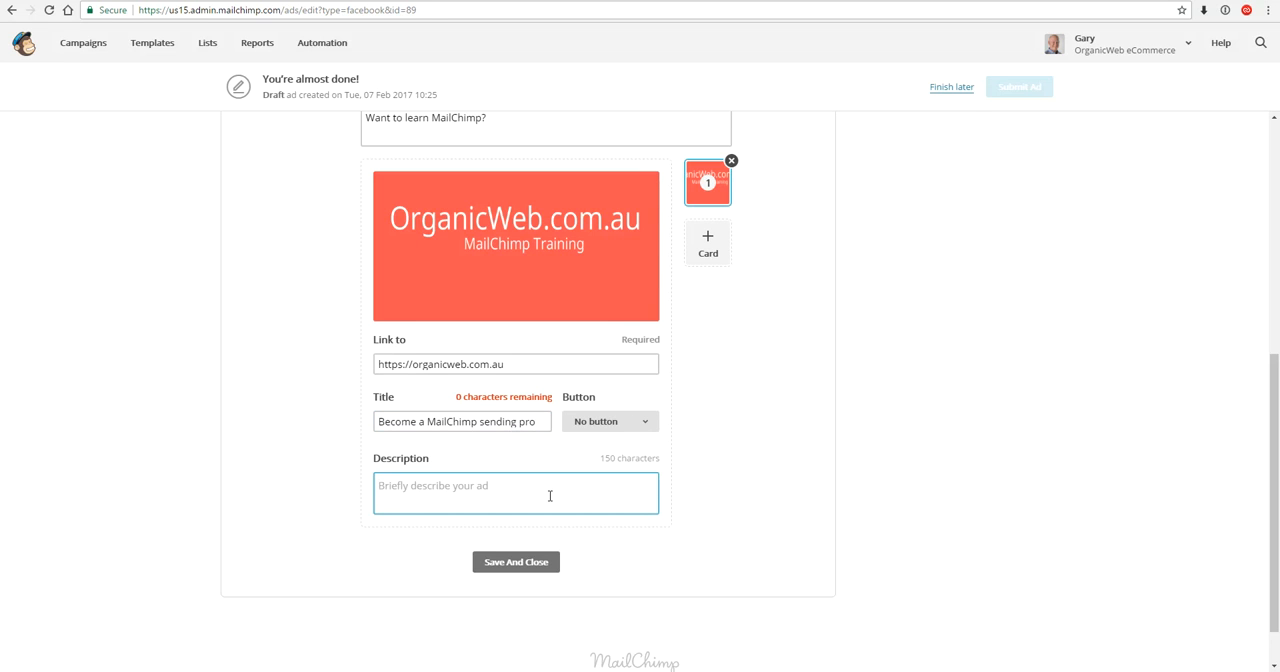
type("Learn h")
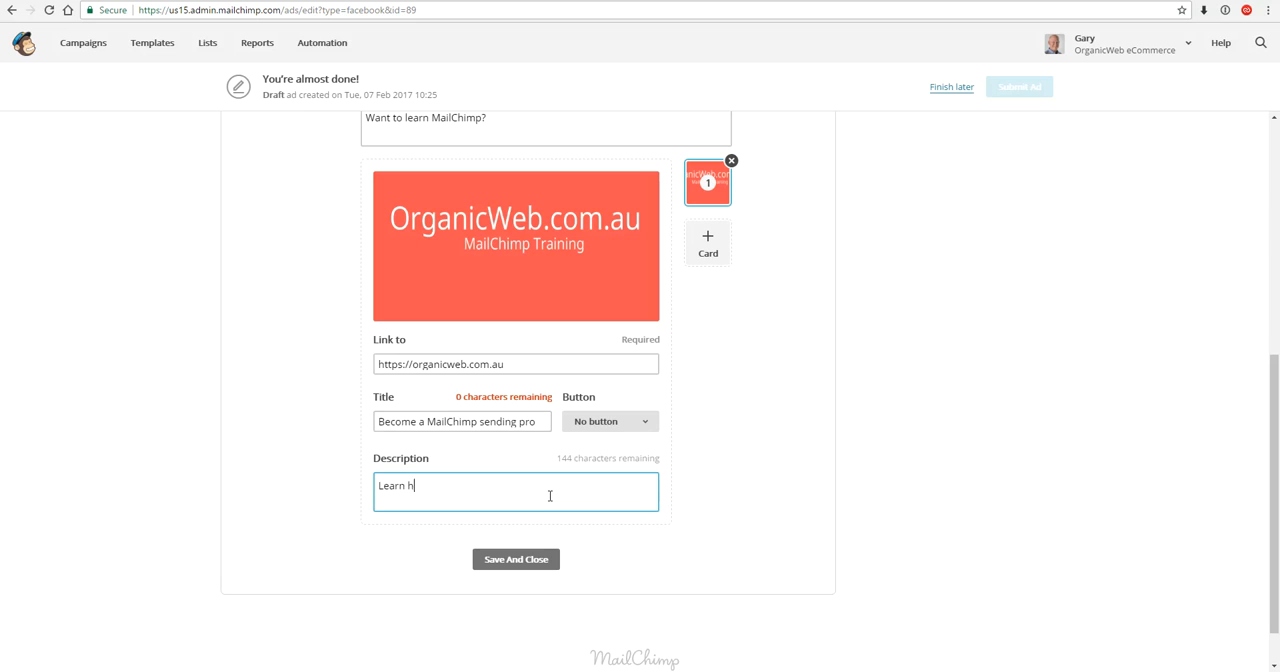
type("ow to send email markeing in just hours.")
right_click(527, 486)
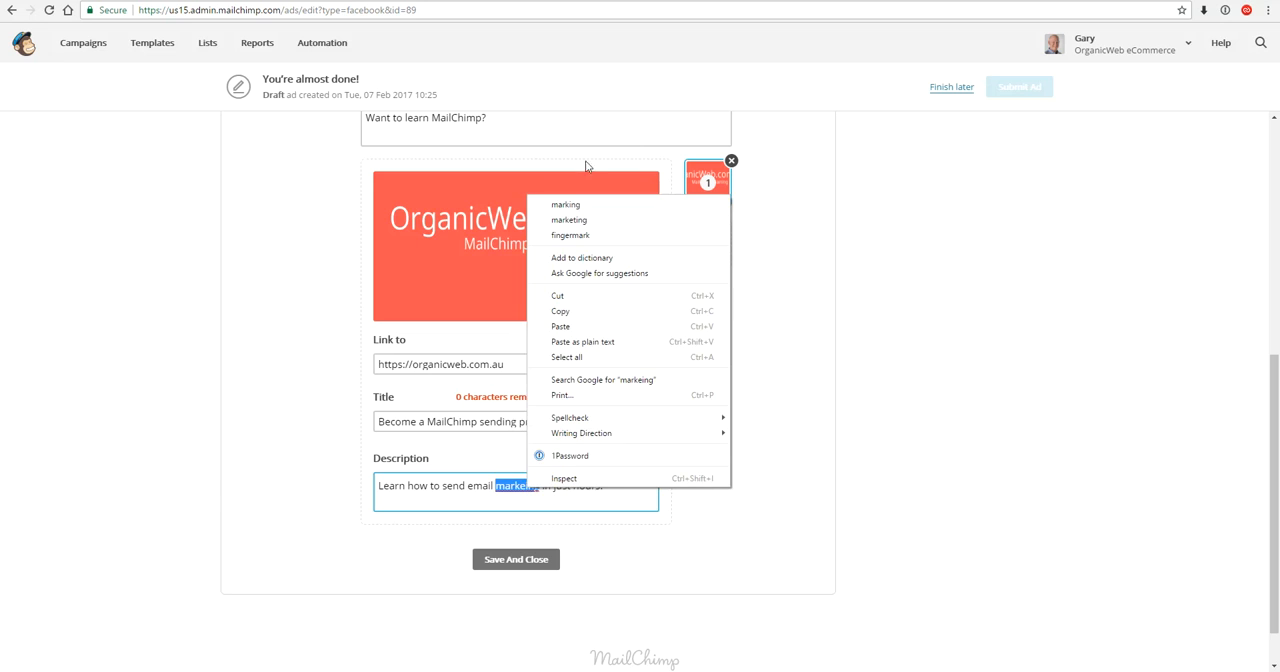
left_click(569, 220)
left_click(530, 560)
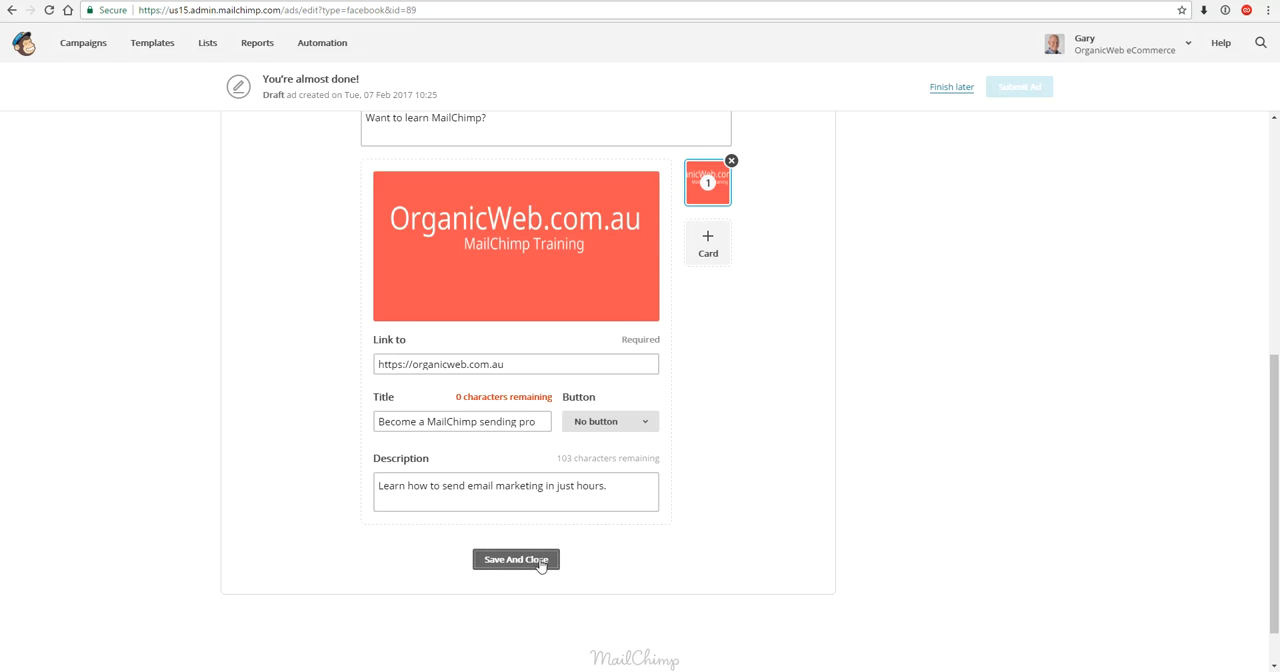
left_click(544, 563)
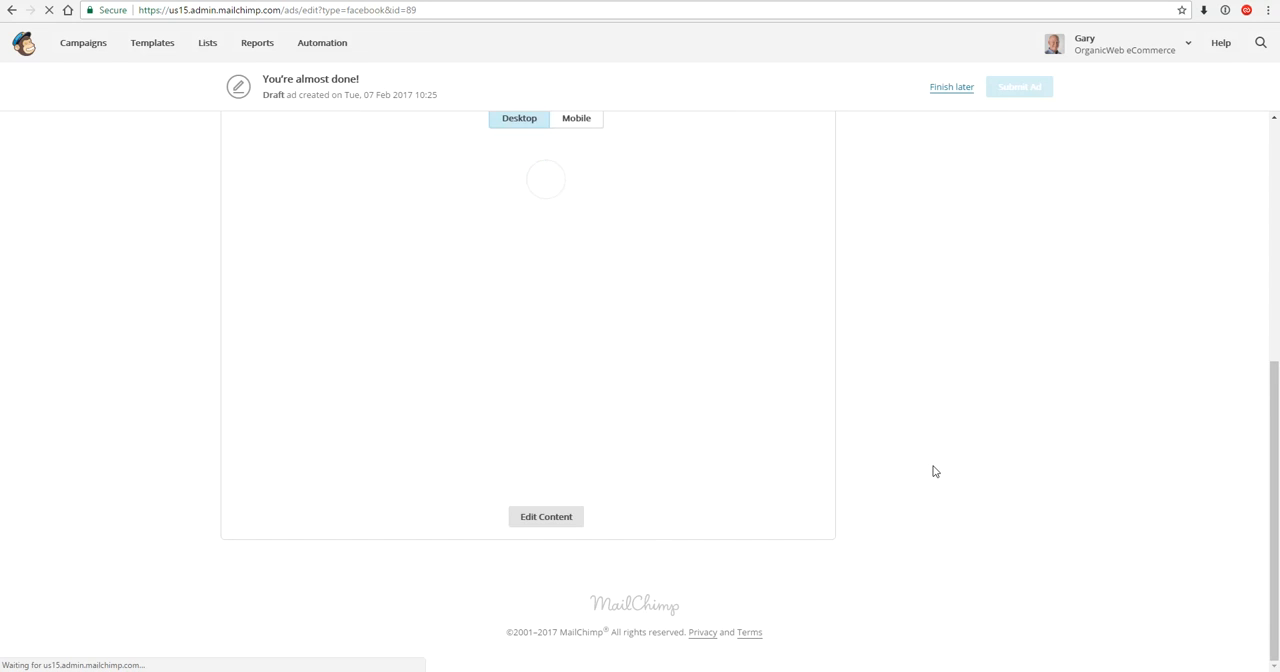
- Preview the finished ad in its mobile and desktop versions and review the campaign's audience, budget and payment summary
scroll(933, 472, "up", 1)
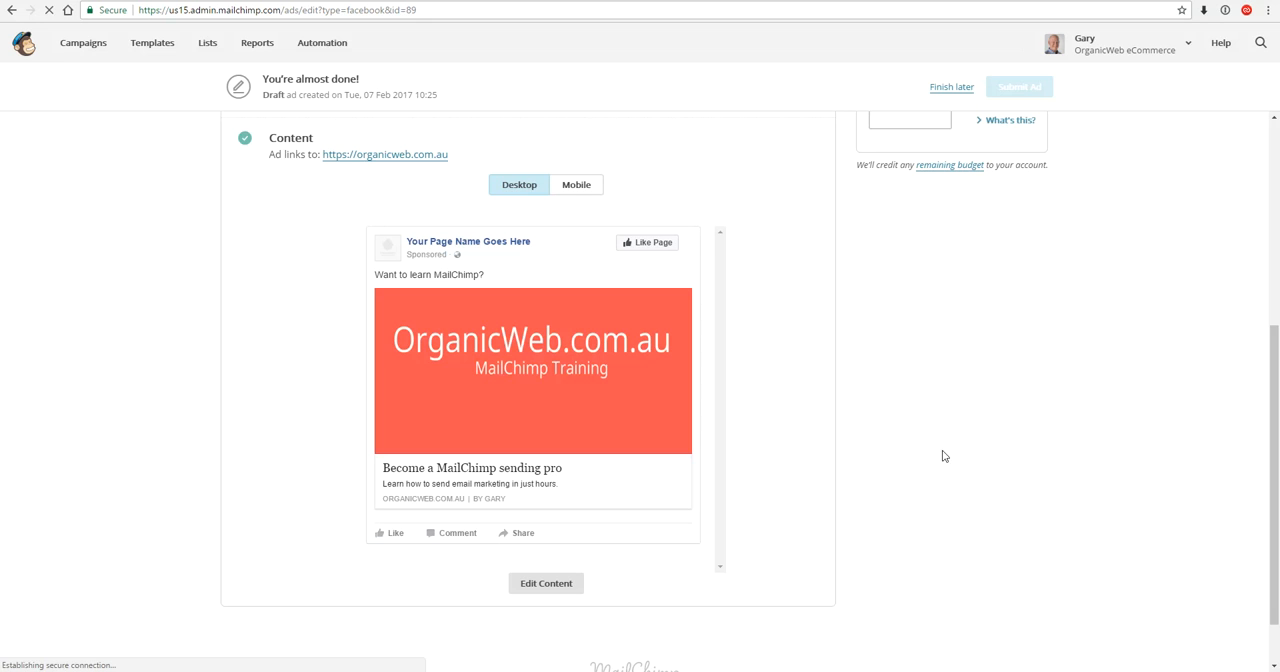
left_click(590, 188)
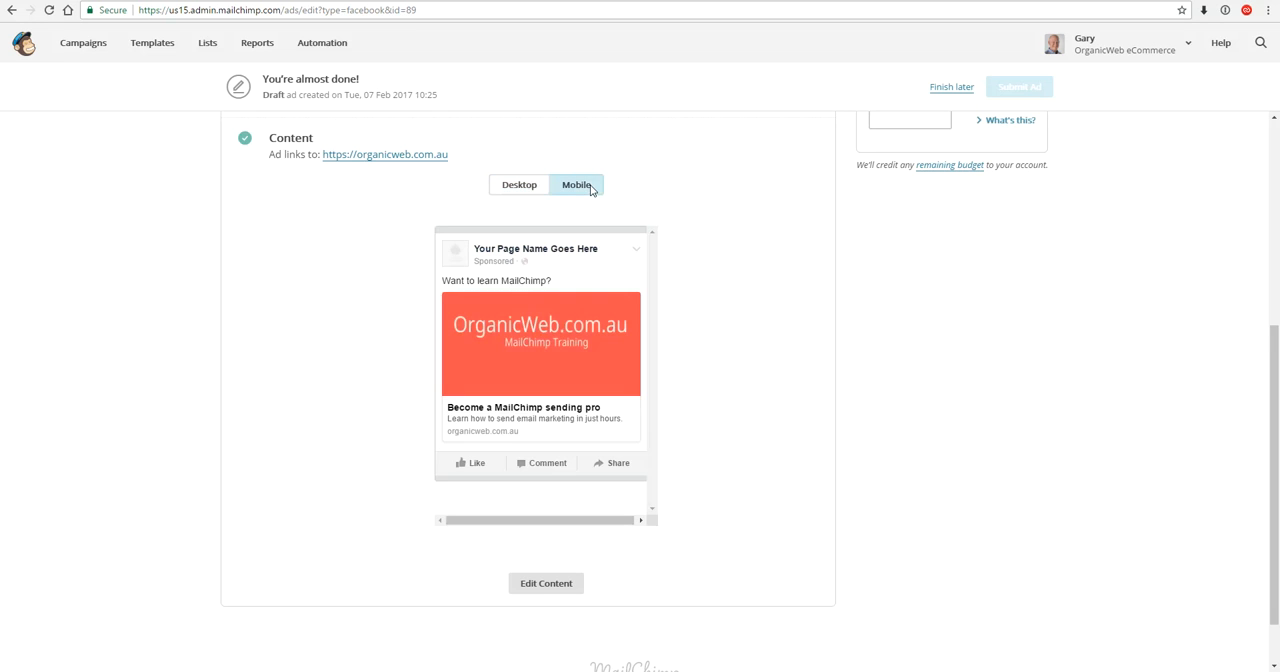
left_click(522, 190)
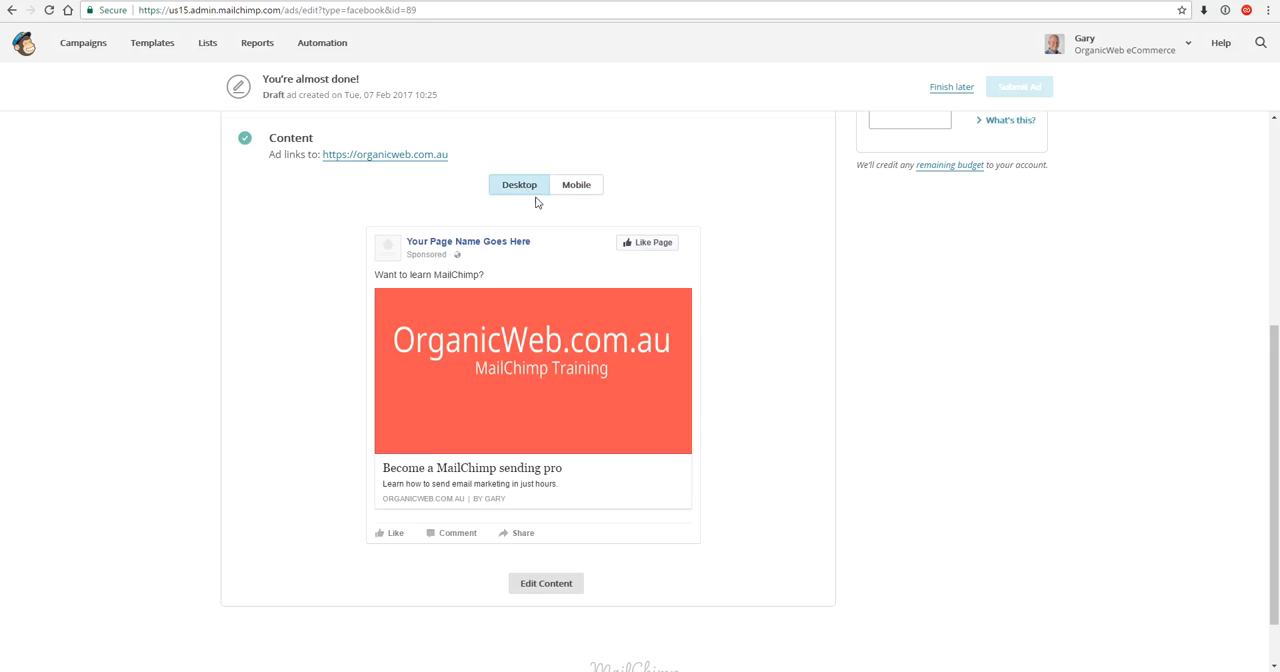
scroll(814, 509, "up", 4)
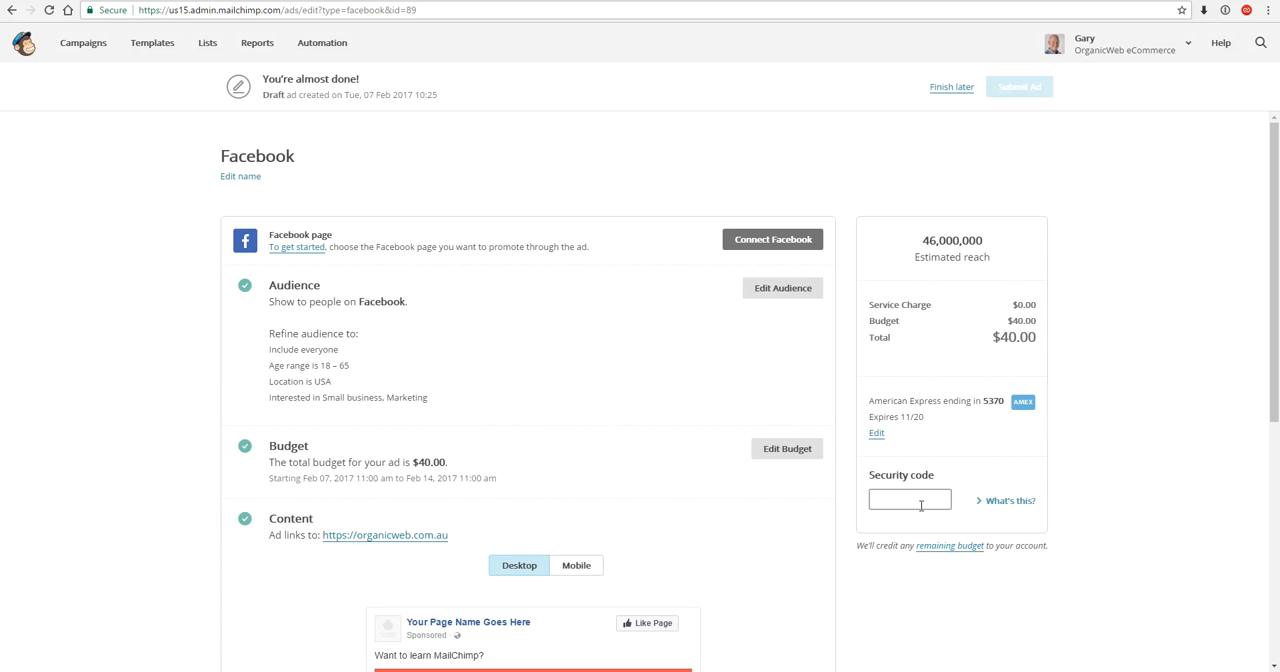
scroll(921, 505, "down", 4)
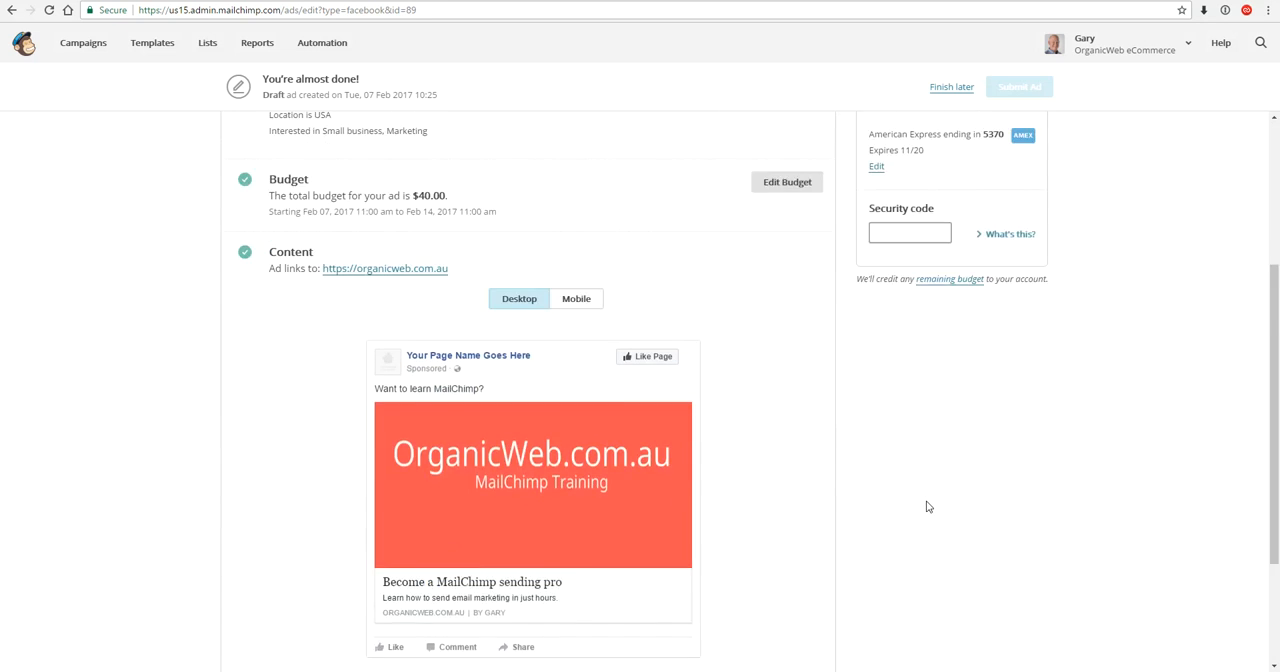